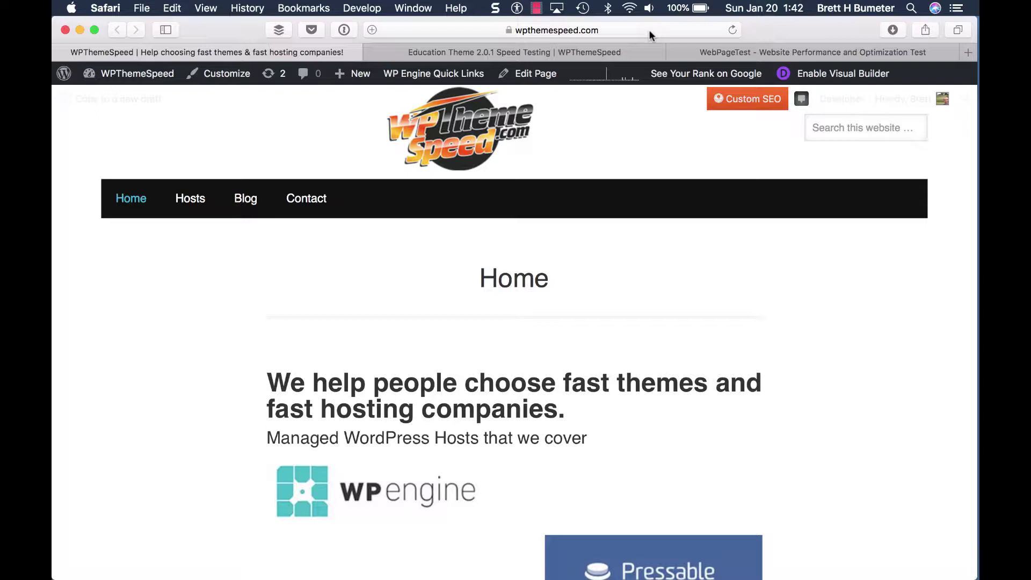
left_click(650, 34)
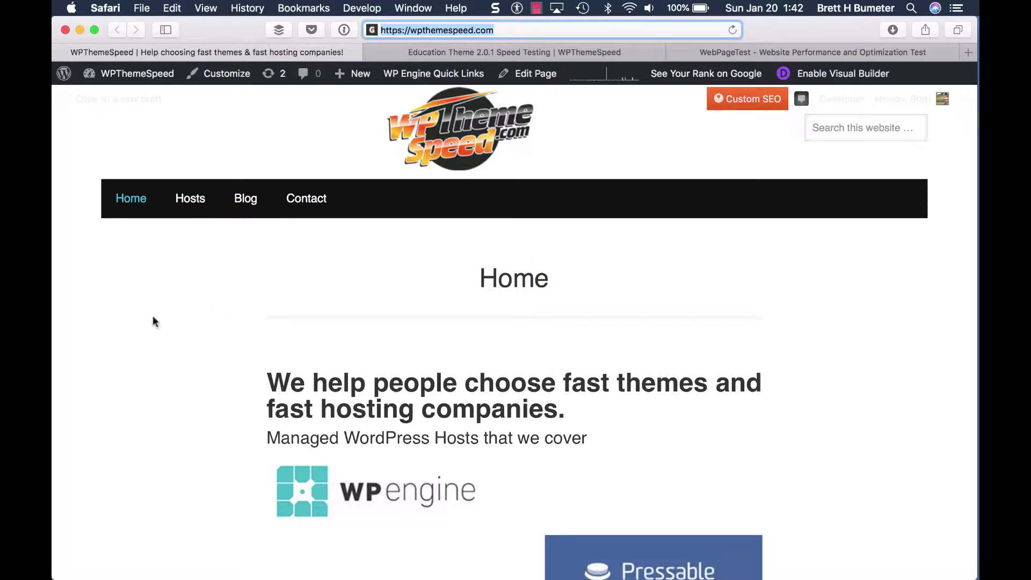
scroll(91, 324, "down", 5)
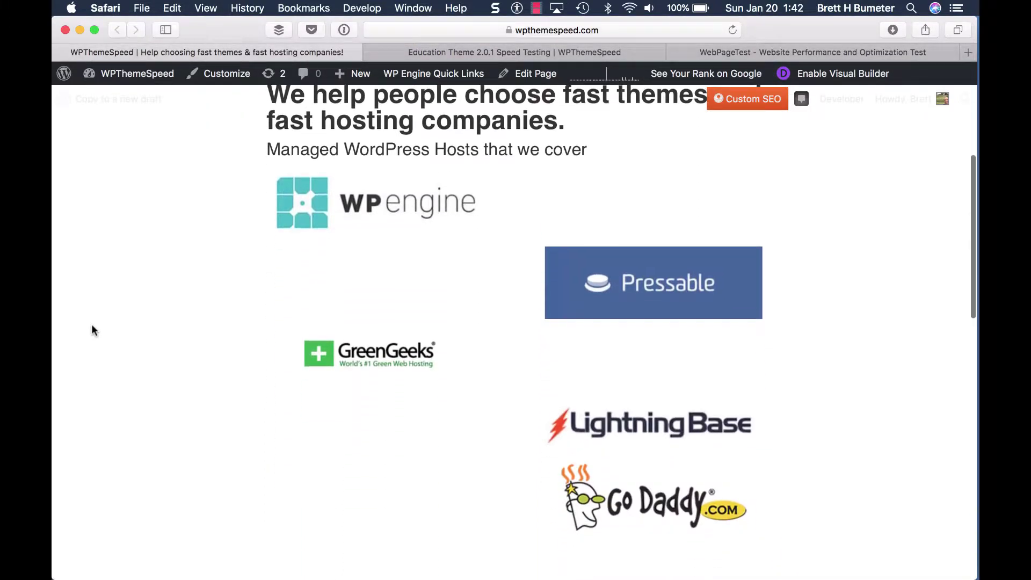
scroll(160, 317, "down", 3)
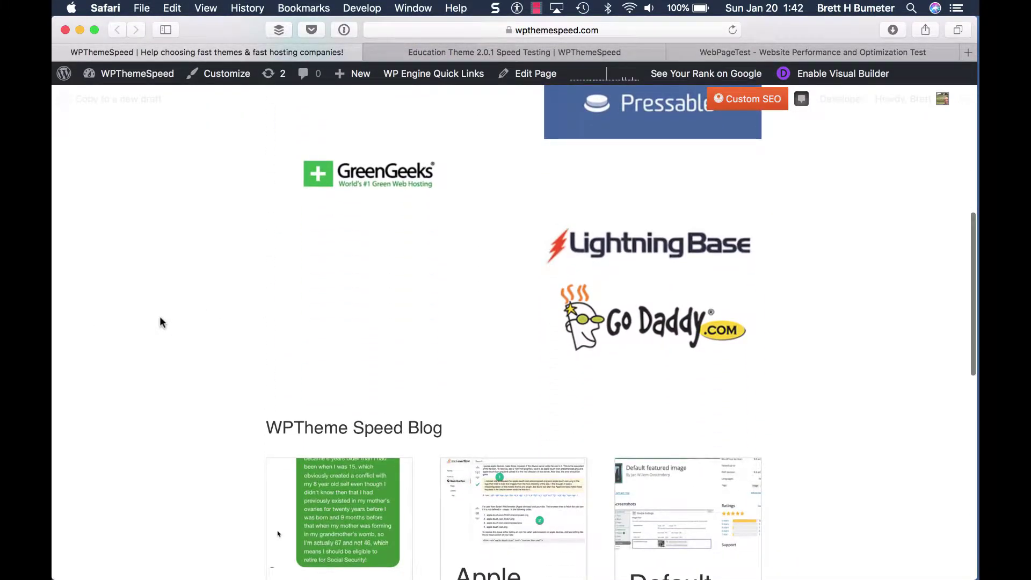
scroll(160, 320, "down", 7)
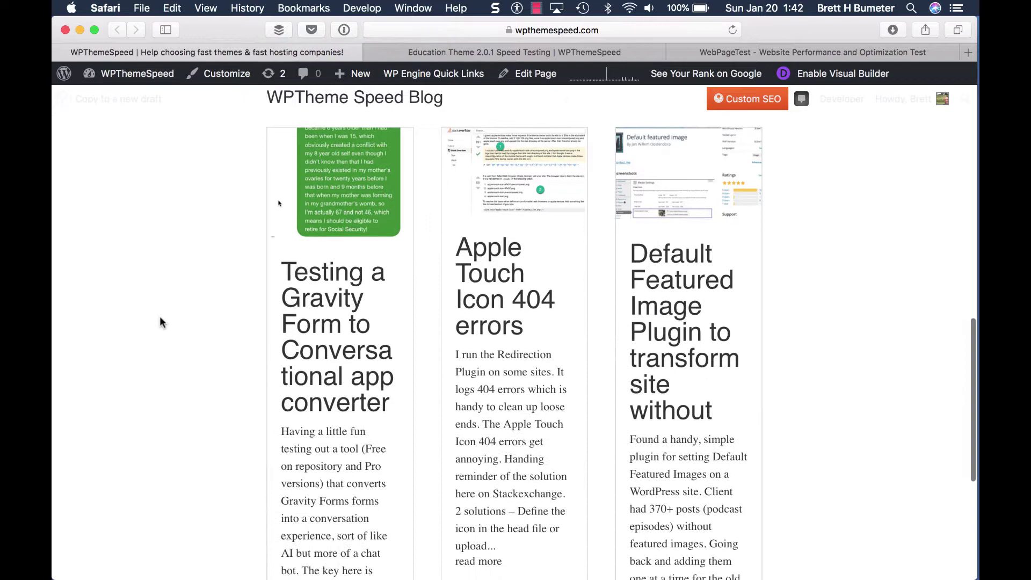
scroll(160, 318, "up", 4)
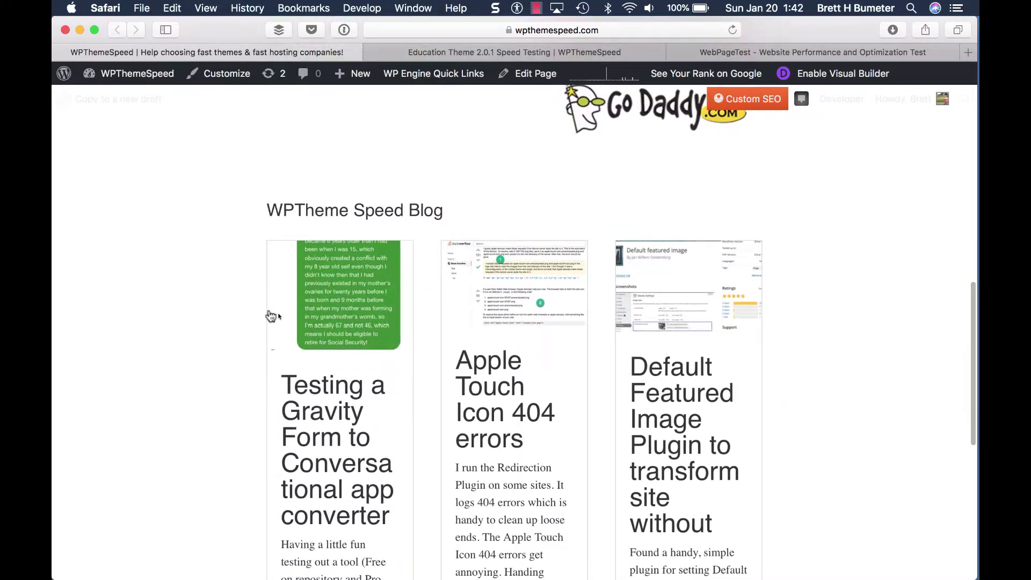
scroll(173, 299, "up", 10)
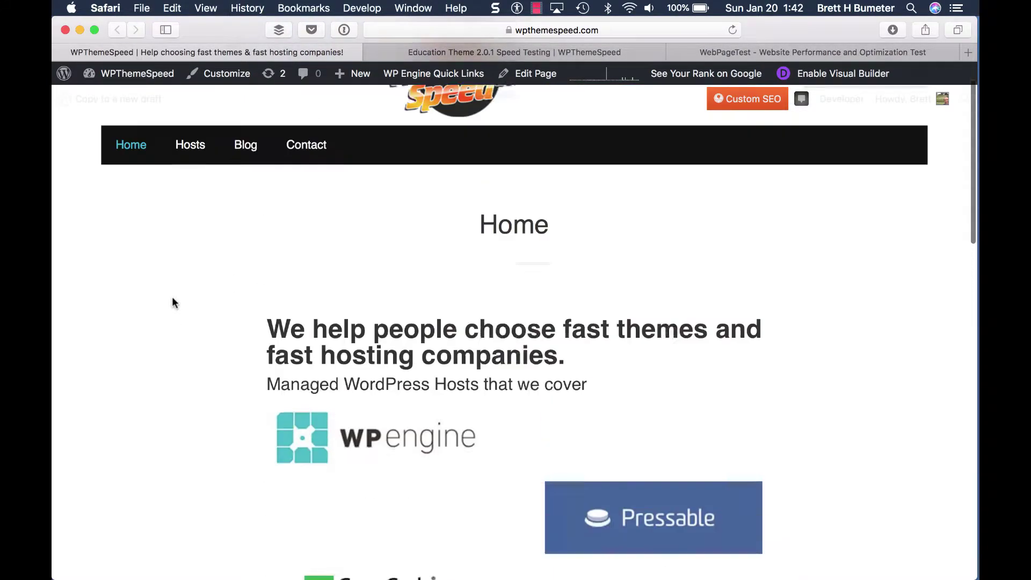
scroll(552, 462, "down", 3)
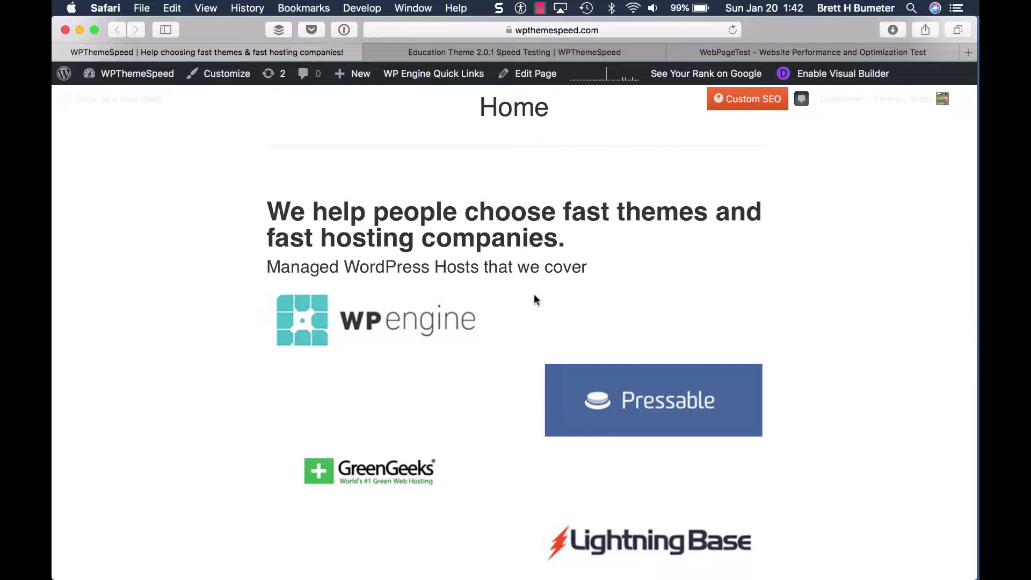
scroll(534, 294, "up", 5)
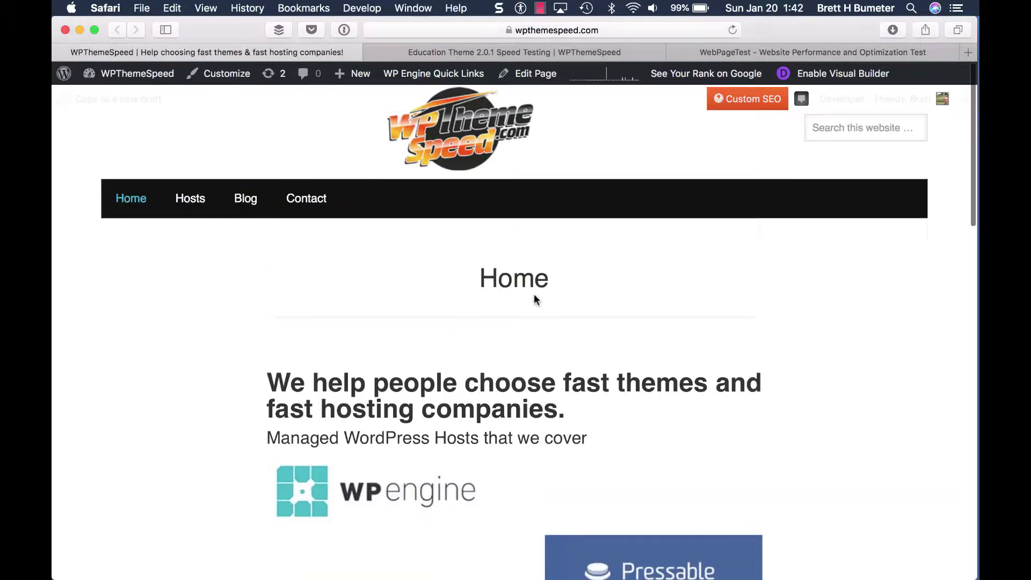
left_click(543, 28)
key("super+c")
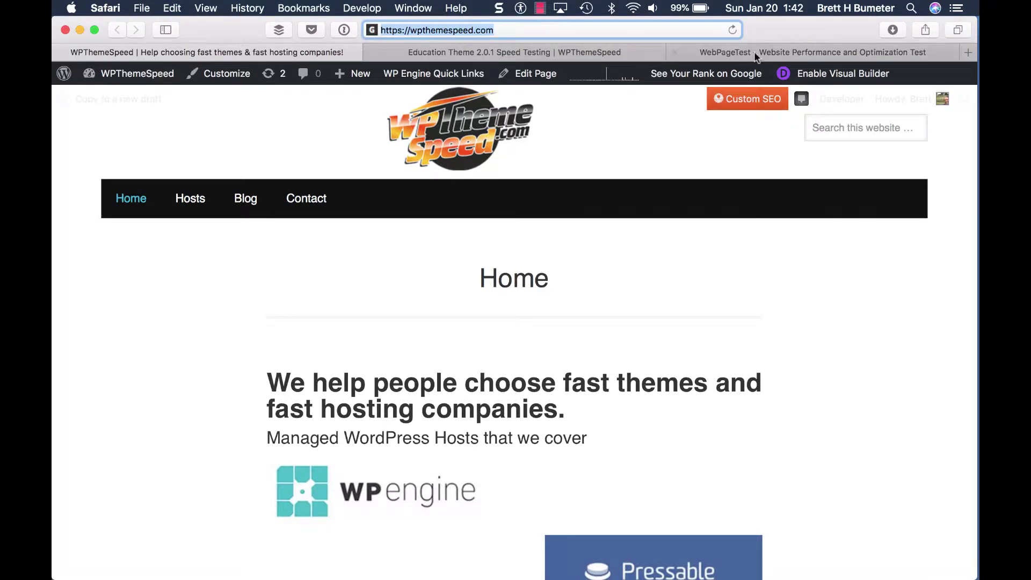
left_click(783, 52)
left_click(463, 256)
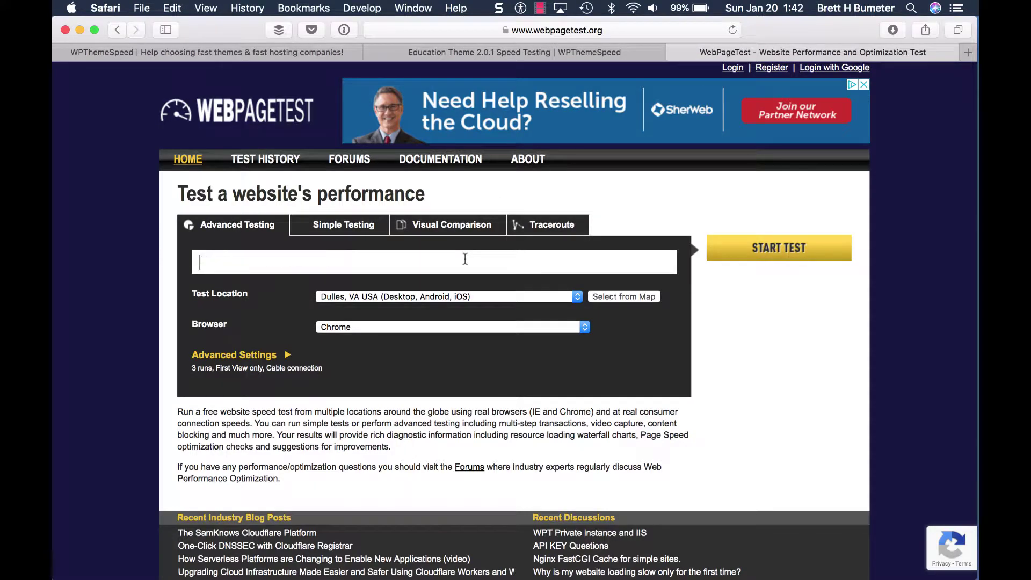
key("super+v")
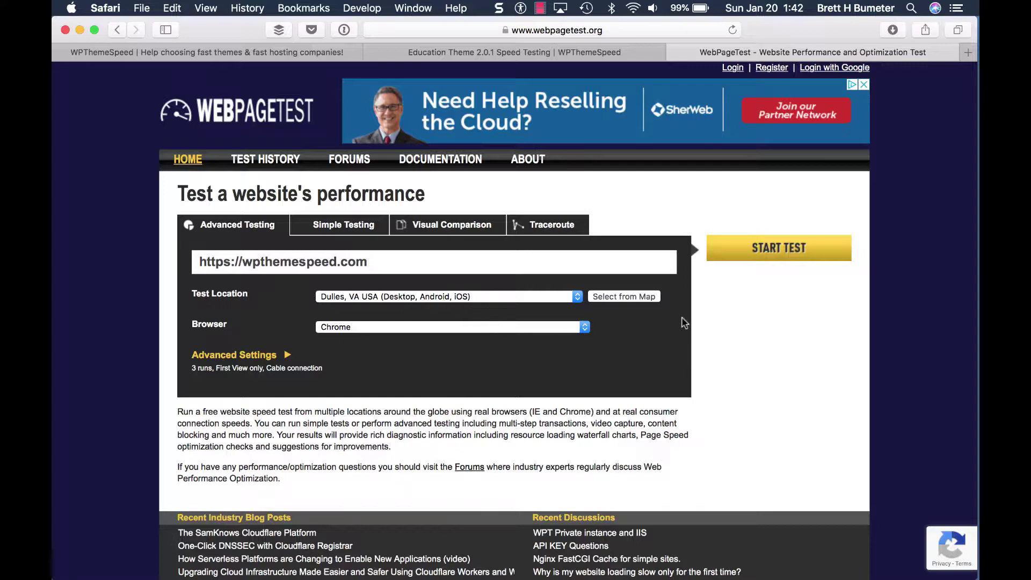
left_click(794, 249)
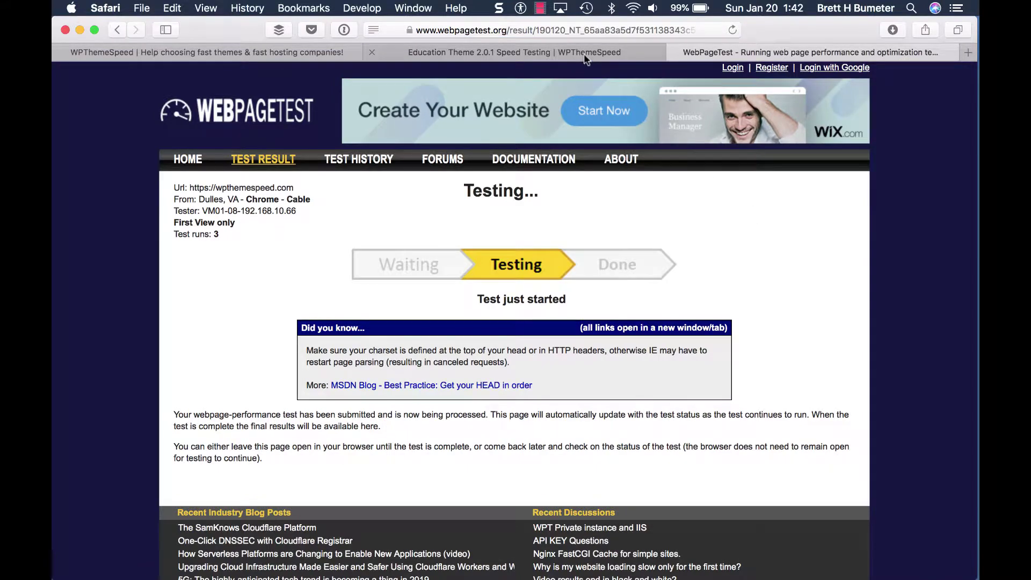
Read through the Education Theme 2.0.1 Speed Testing review page and select its URL.
left_click(585, 53)
scroll(582, 245, "down", 10)
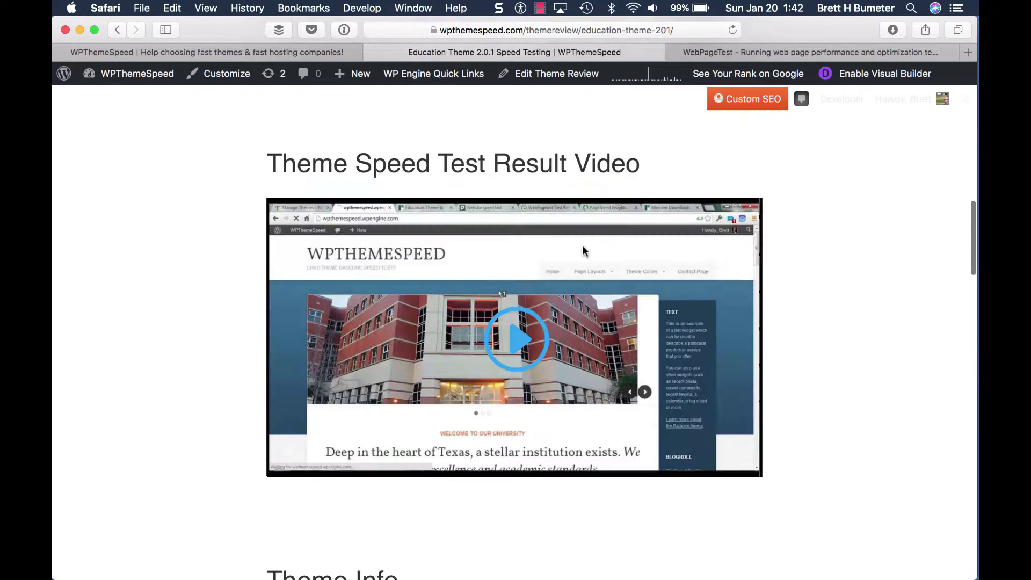
scroll(584, 250, "up", 10)
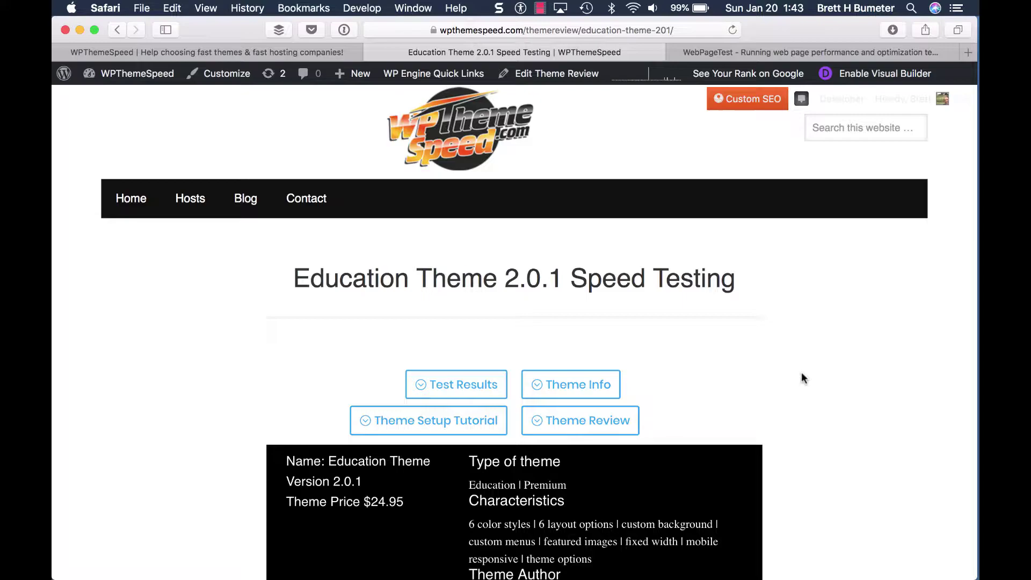
scroll(802, 373, "down", 20)
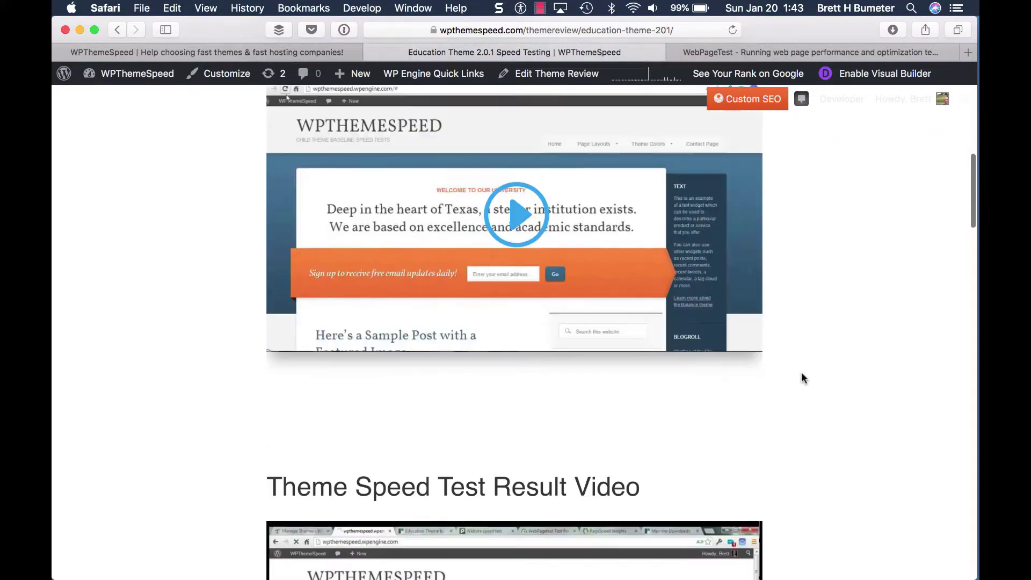
scroll(801, 378, "down", 10)
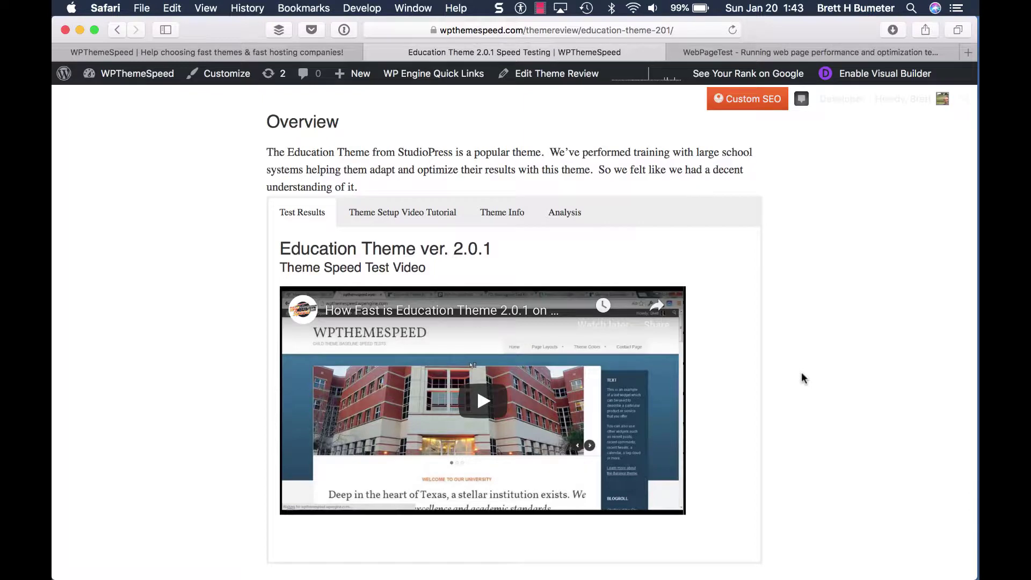
scroll(804, 379, "down", 7)
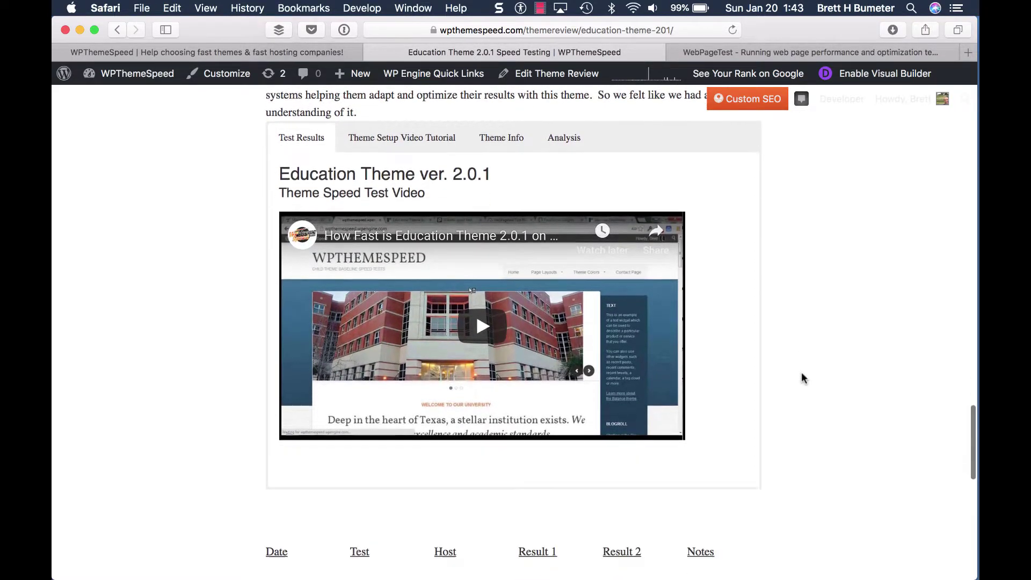
scroll(804, 379, "up", 6)
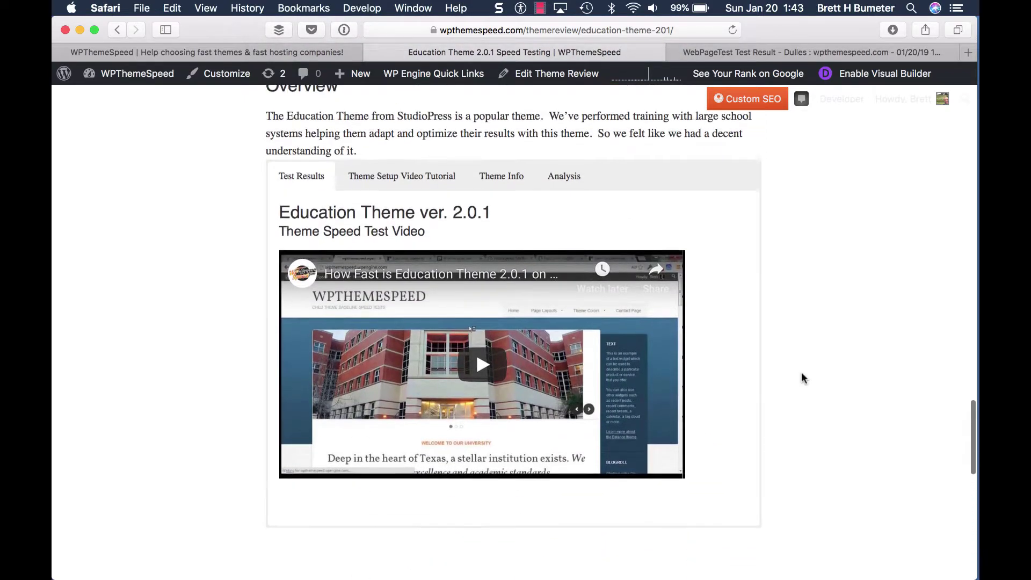
scroll(804, 379, "down", 6)
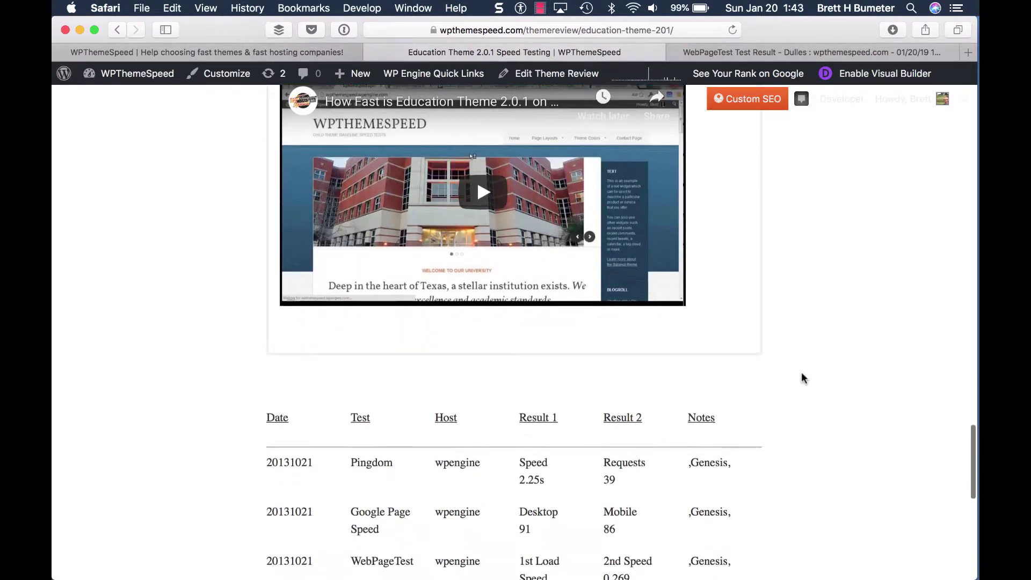
scroll(804, 379, "up", 6)
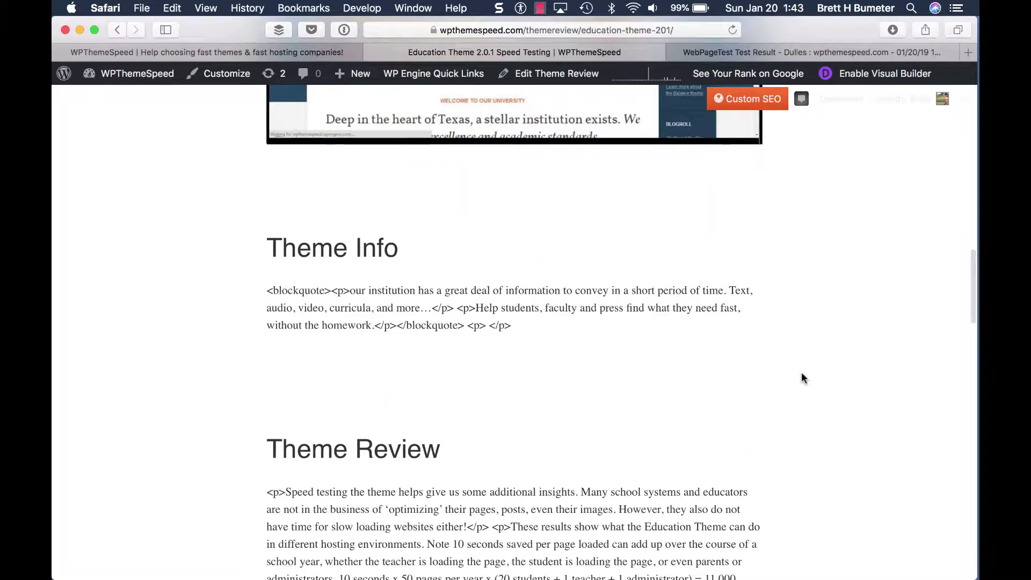
scroll(804, 378, "up", 4)
scroll(804, 379, "up", 5)
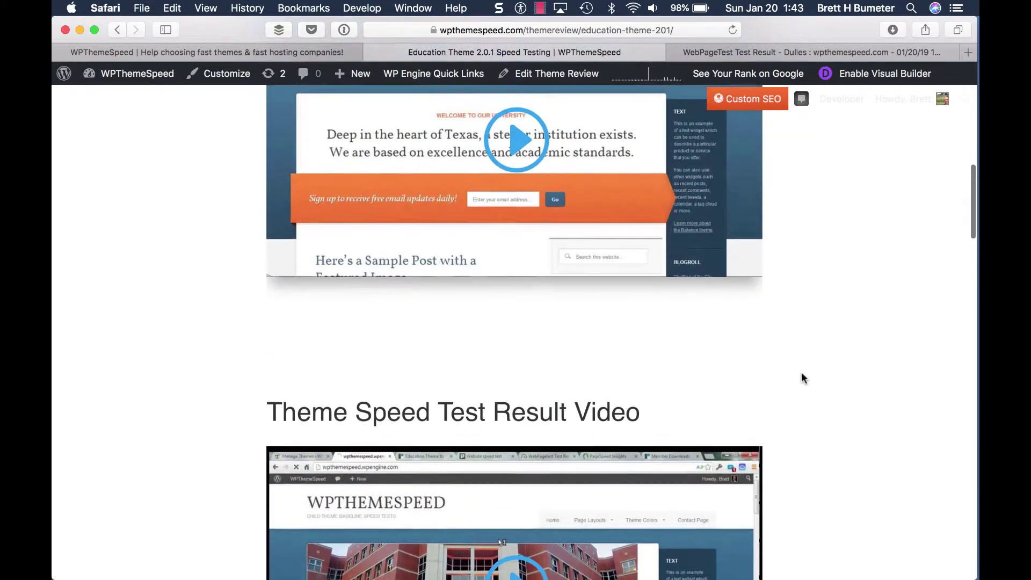
scroll(804, 378, "down", 6)
scroll(804, 379, "down", 2)
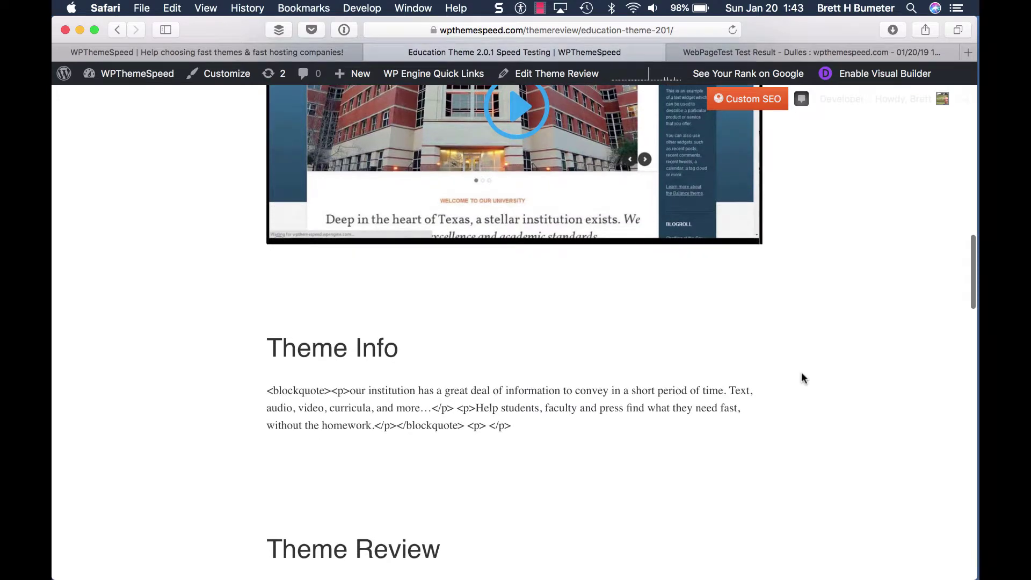
scroll(804, 378, "down", 5)
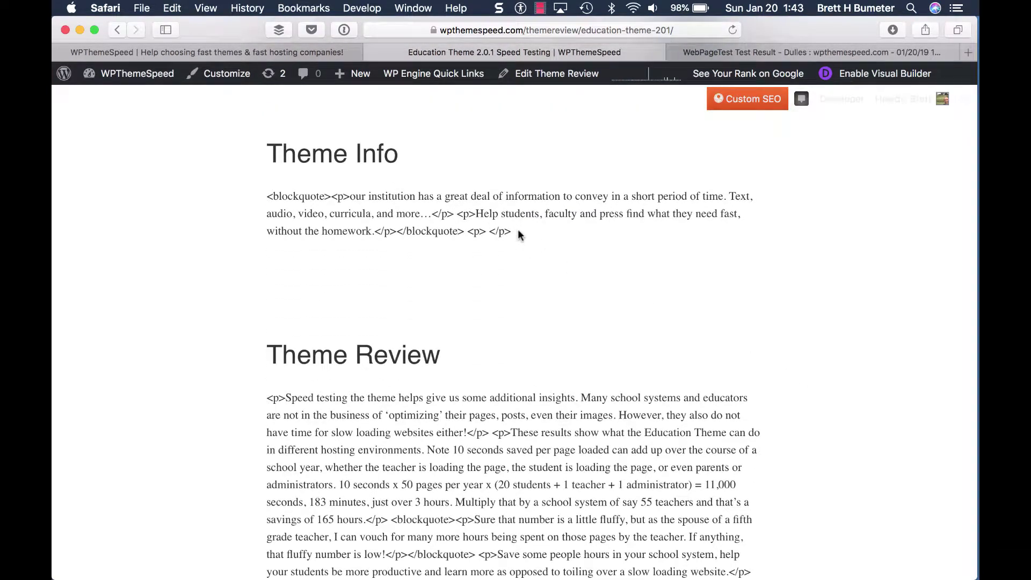
scroll(518, 229, "down", 12)
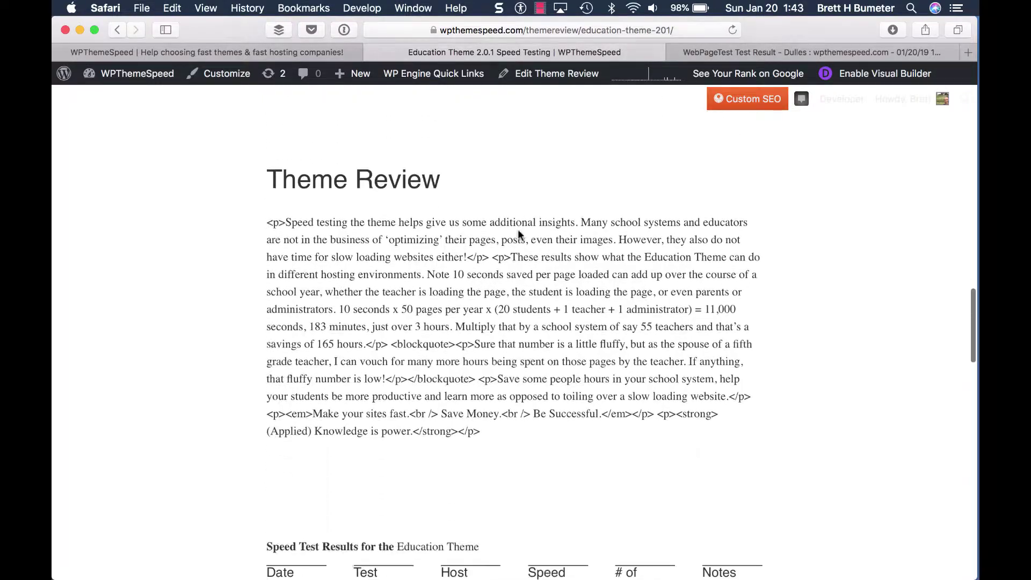
scroll(517, 229, "up", 7)
scroll(517, 229, "up", 1)
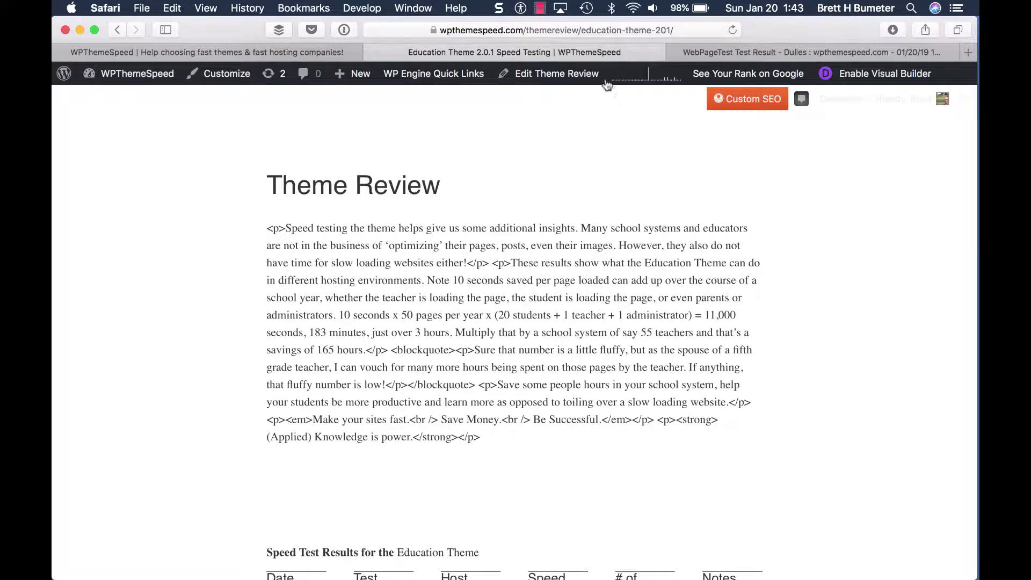
left_click(573, 30)
key("super+c")
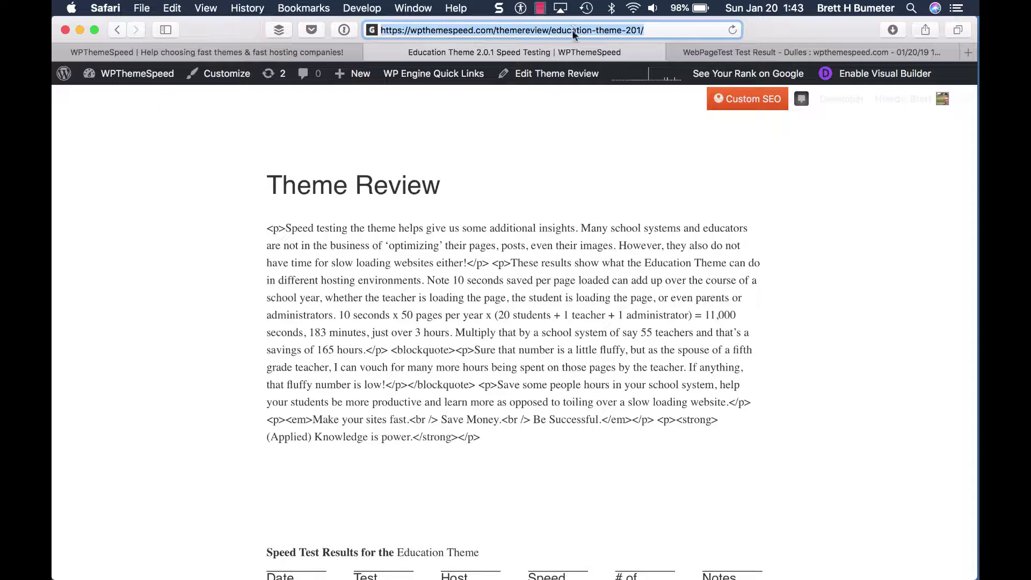
Load webpagetest.org in a new tab and start a test of the copied review page URL.
key("Right")
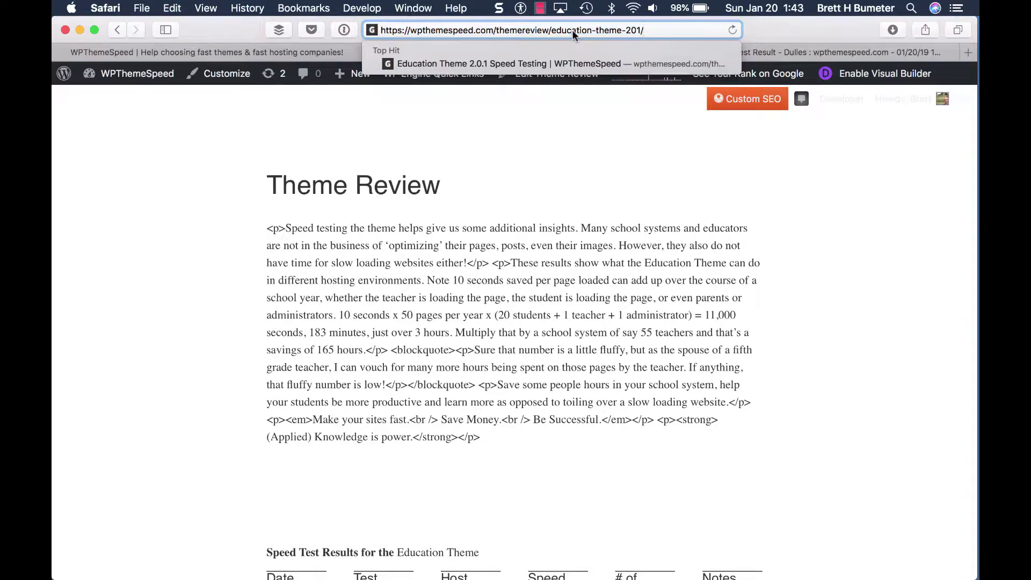
key("Escape")
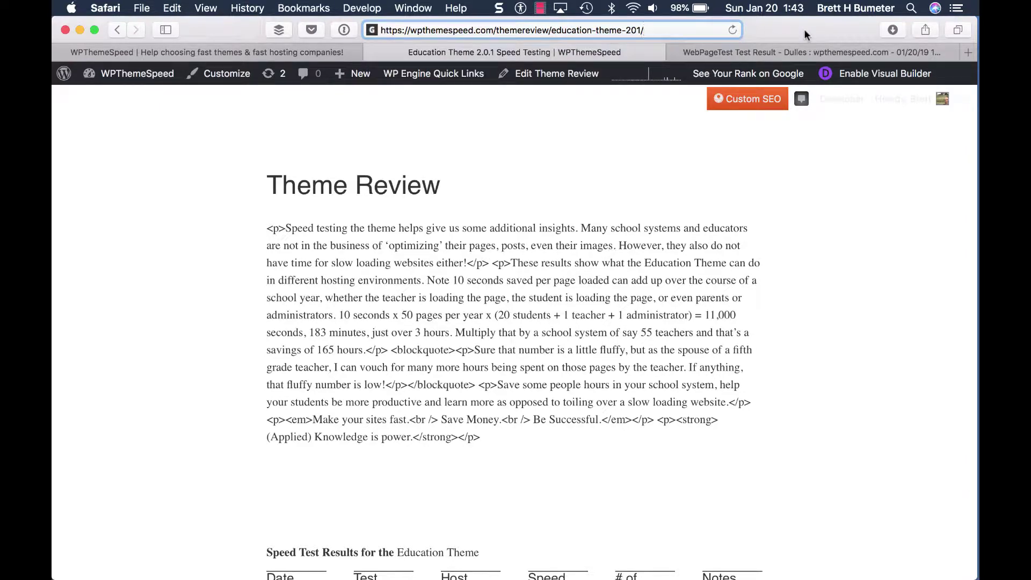
key("super+t")
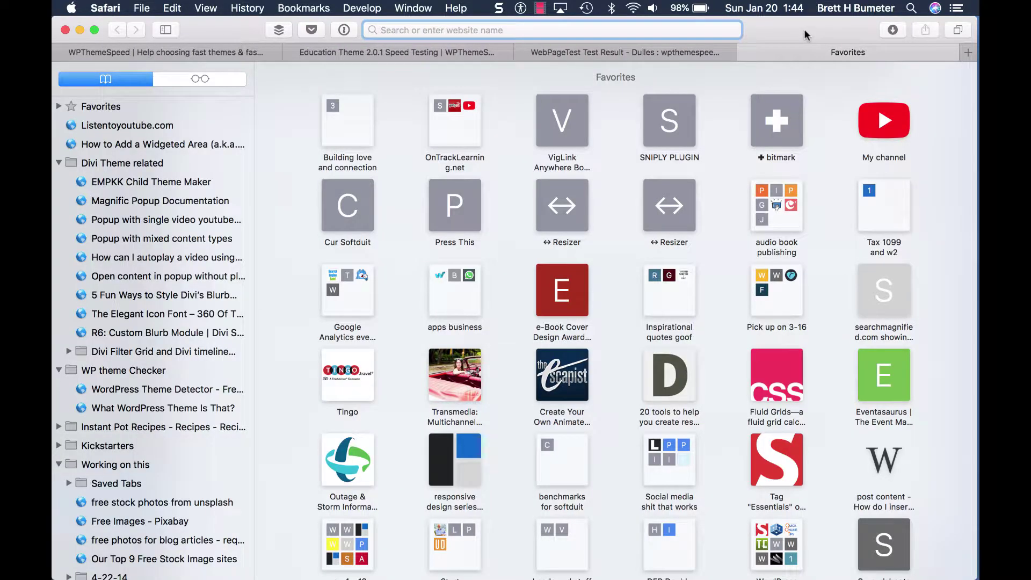
type("web")
key("Return")
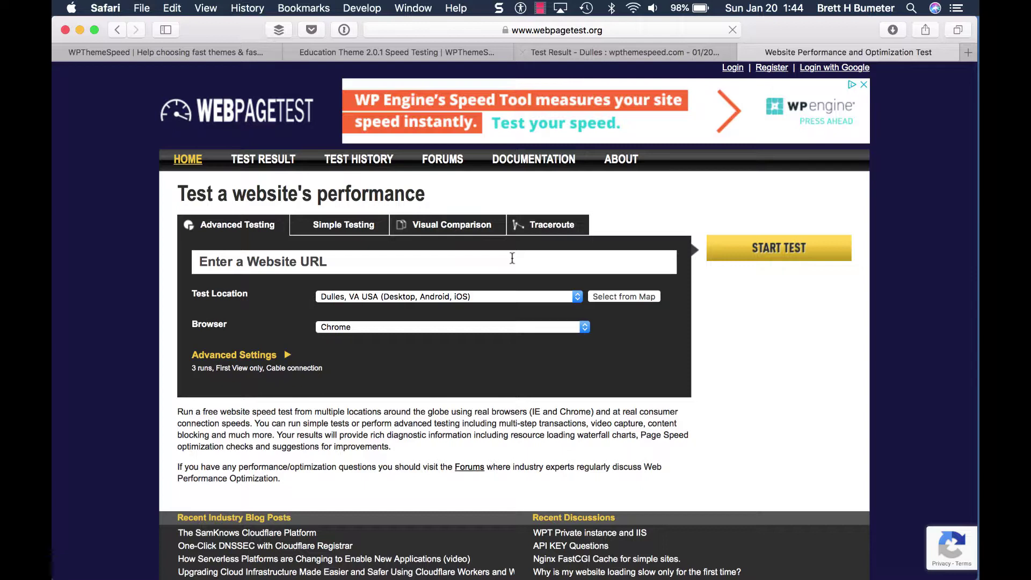
left_click(513, 259)
key("super+v")
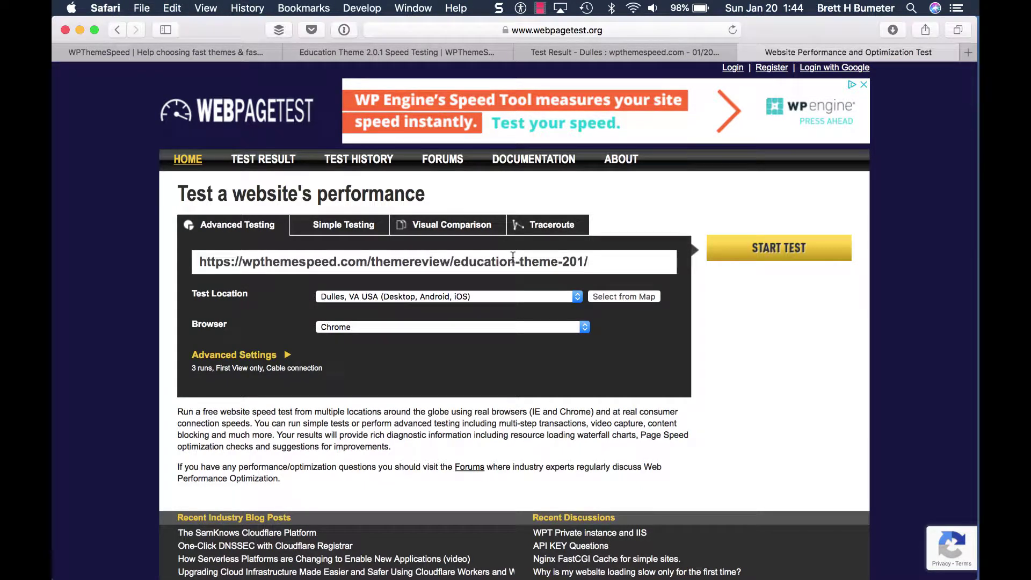
left_click(769, 252)
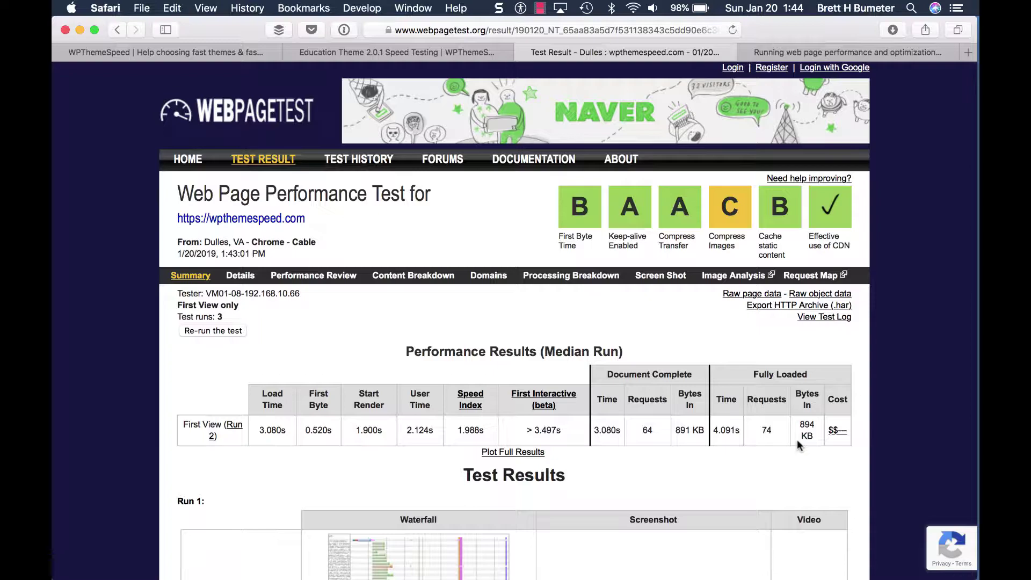
Scroll through the homepage results summary (3.080s load, 64 requests) and back up.
scroll(798, 441, "down", 5)
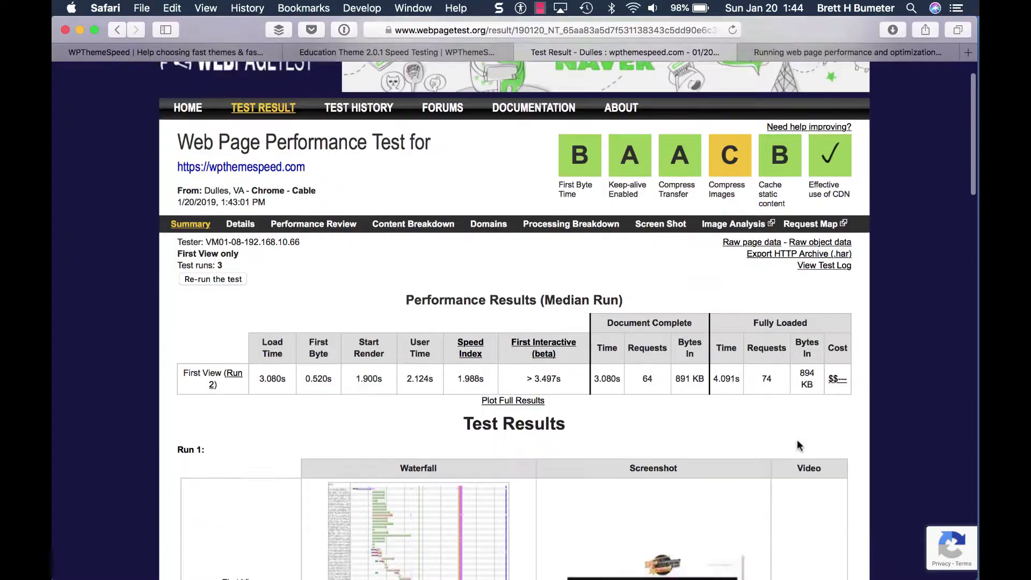
scroll(799, 445, "up", 5)
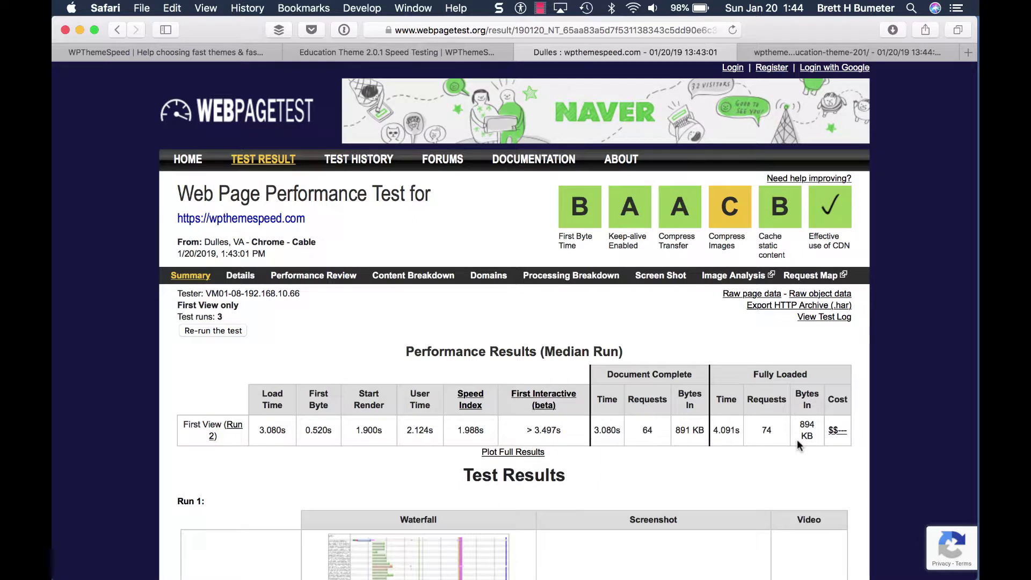
Re-run the education-theme-201 review page test and check on its progress.
left_click(818, 53)
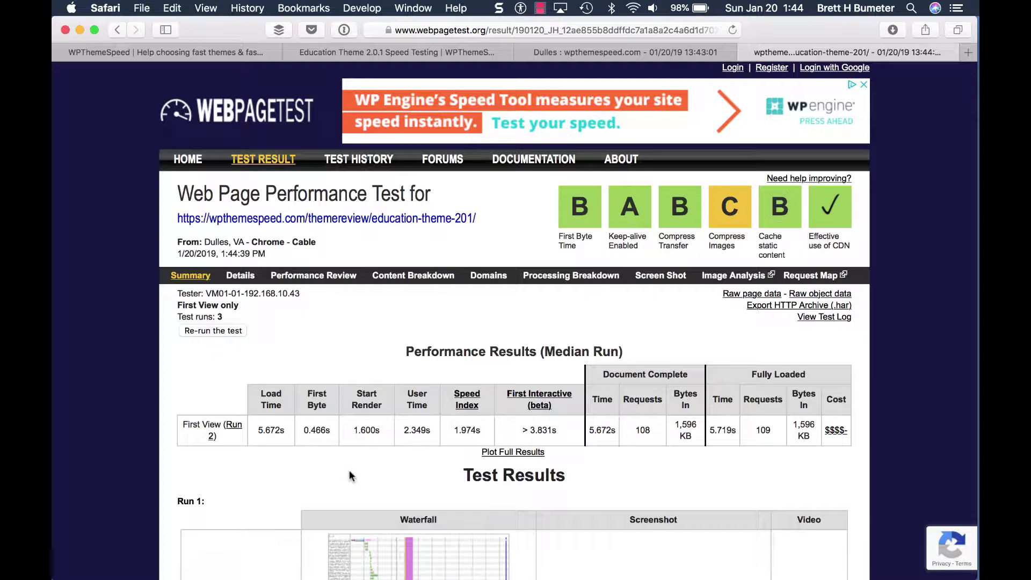
left_click(218, 330)
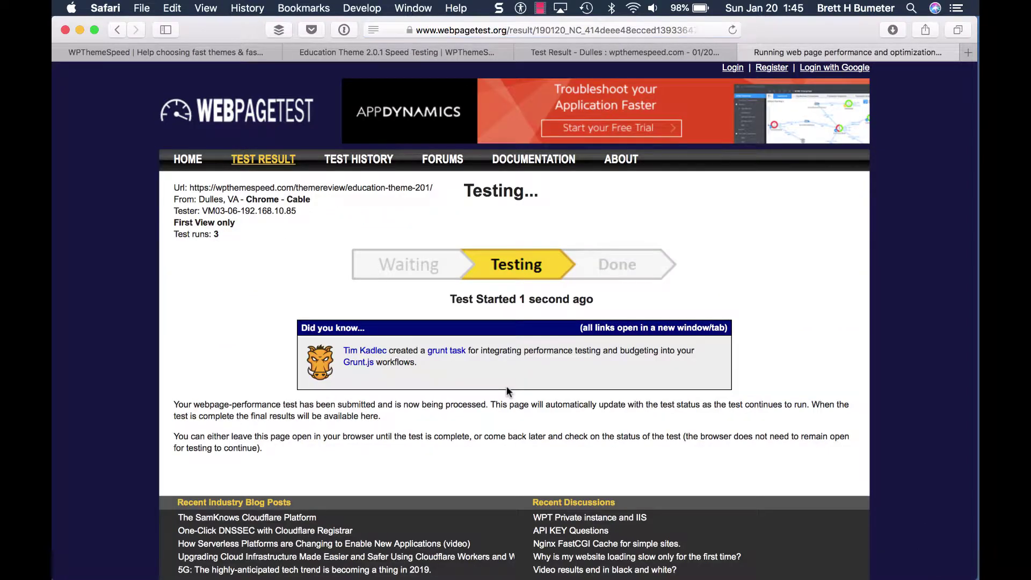
left_click(610, 52)
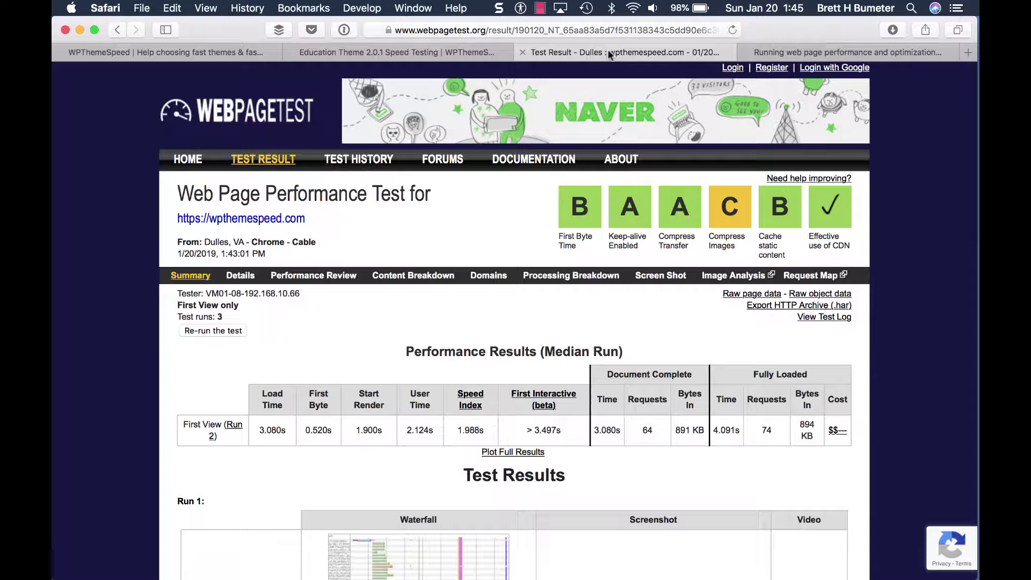
left_click(830, 48)
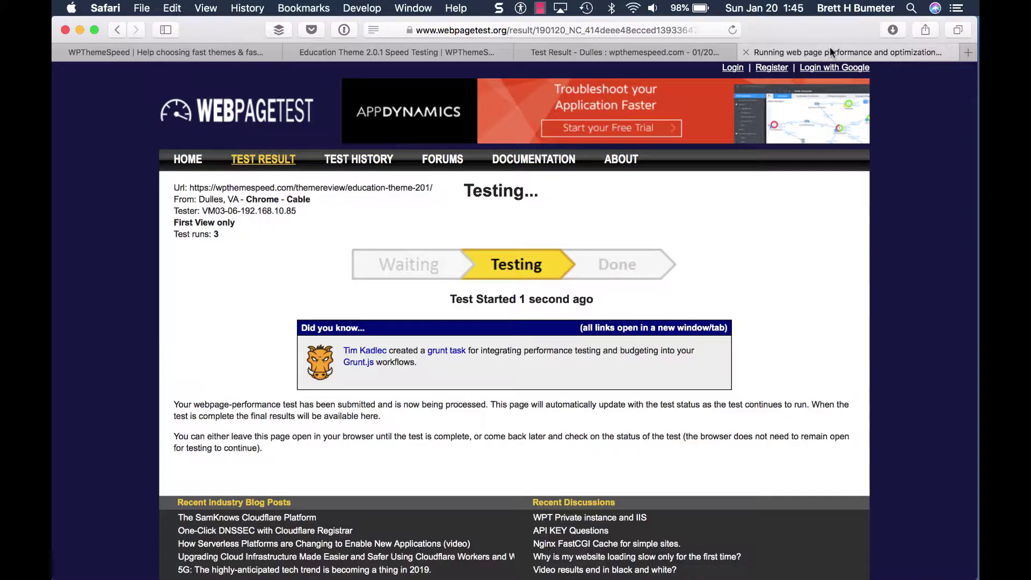
left_click(445, 55)
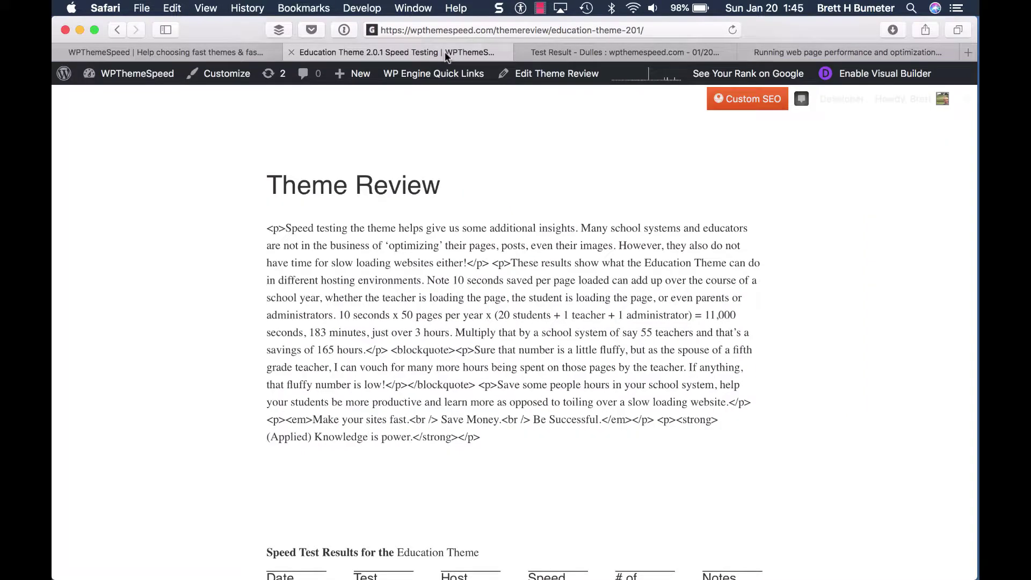
left_click(799, 53)
Capture the homepage results page, with its grades and 3.080s load time, in Snagit.
left_click(655, 54)
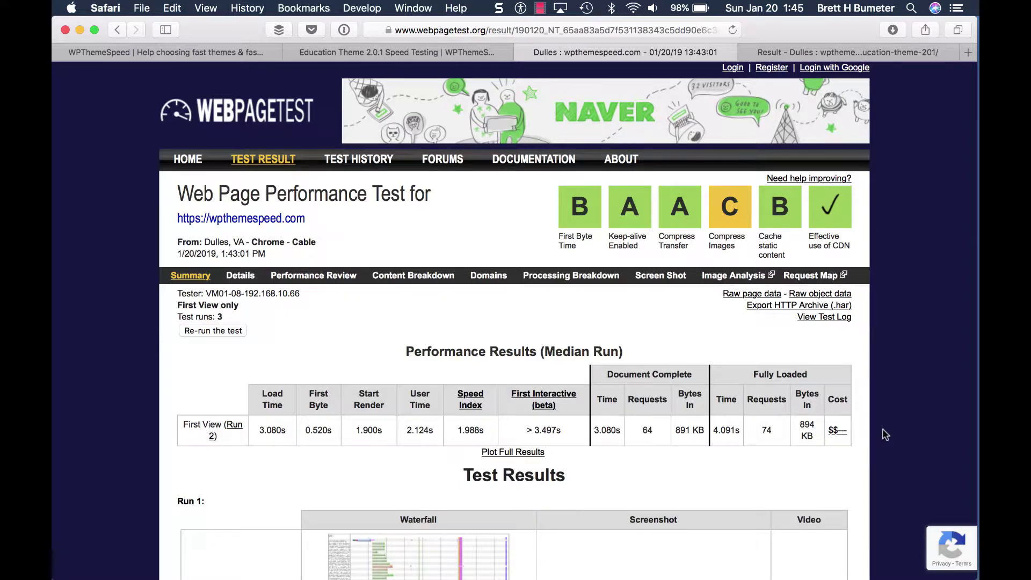
key("ctrl+shift+c")
key("Escape")
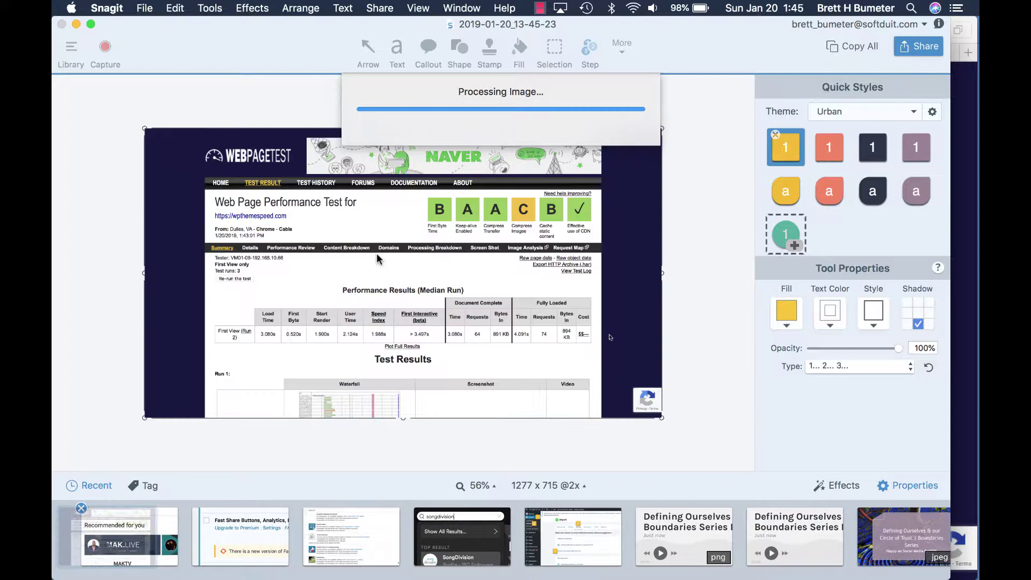
Return from Snagit to the WebPageTest homepage results in Safari.
key("super+Tab")
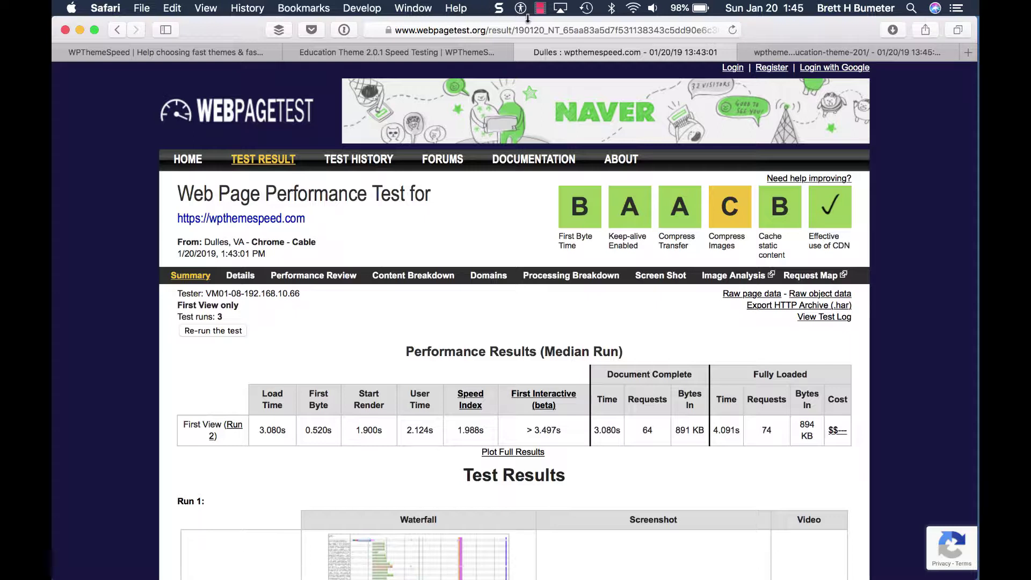
left_click(541, 9)
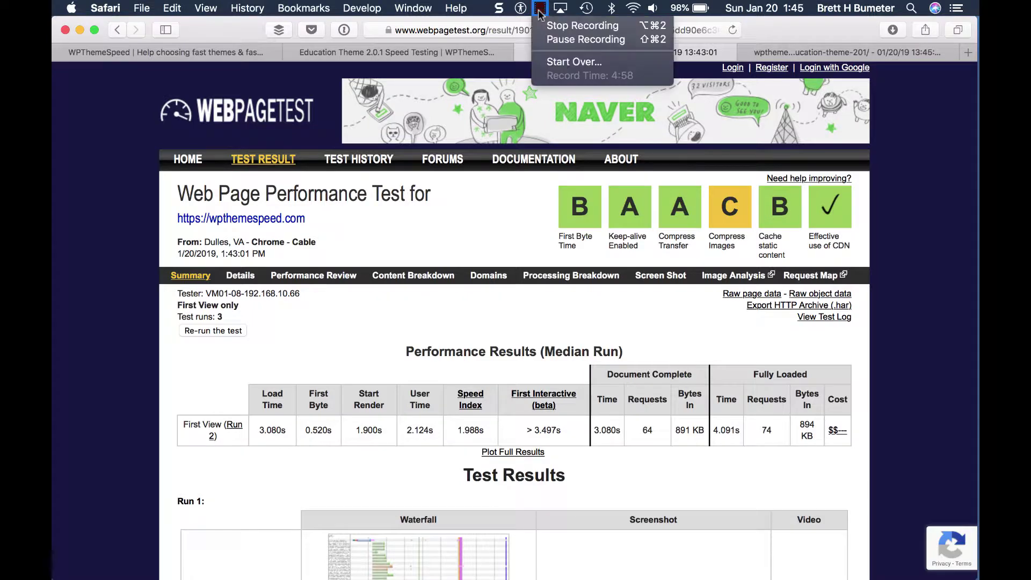
Bring up the wpthemespeed.com homepage in Safari.
left_click(561, 25)
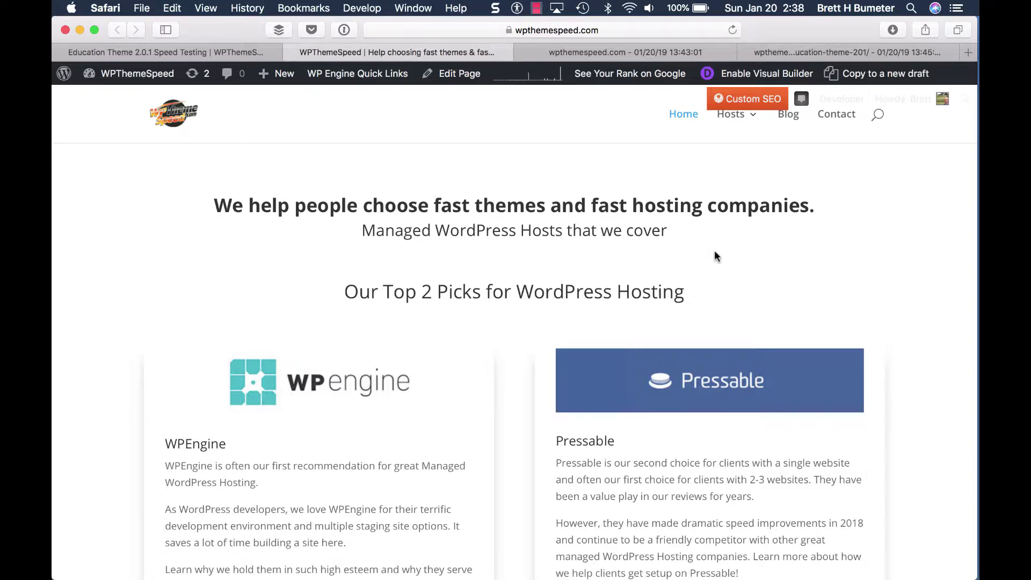
Scroll briefly through the wpthemespeed.com homepage and back to the top.
scroll(715, 252, "down", 15)
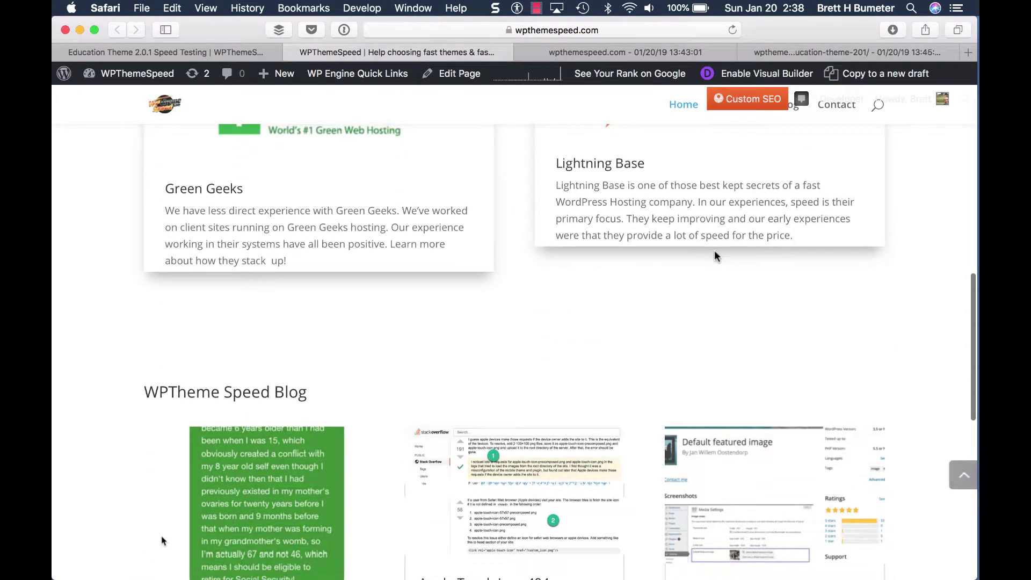
scroll(715, 253, "up", 15)
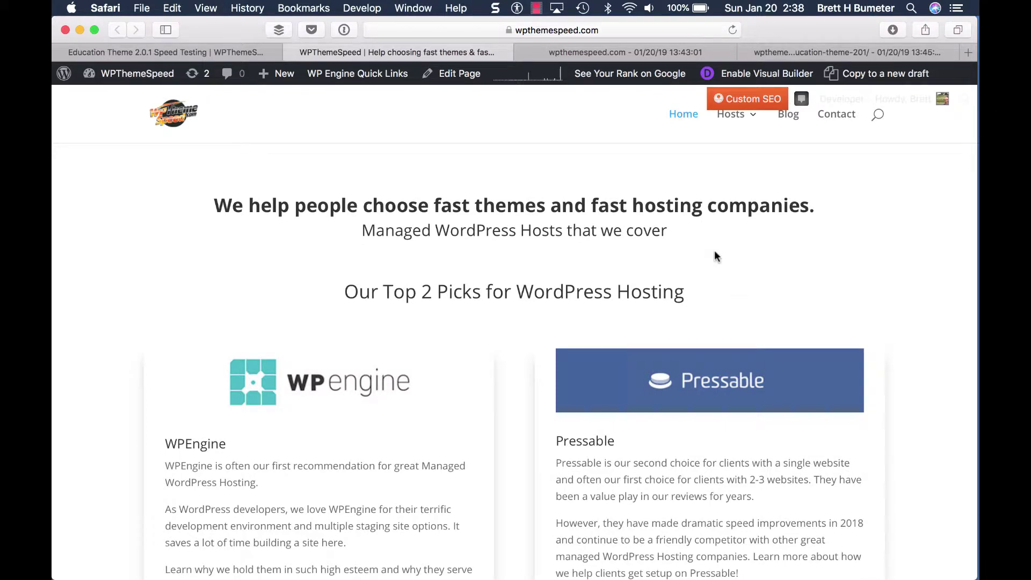
scroll(714, 250, "down", 2)
scroll(714, 251, "up", 2)
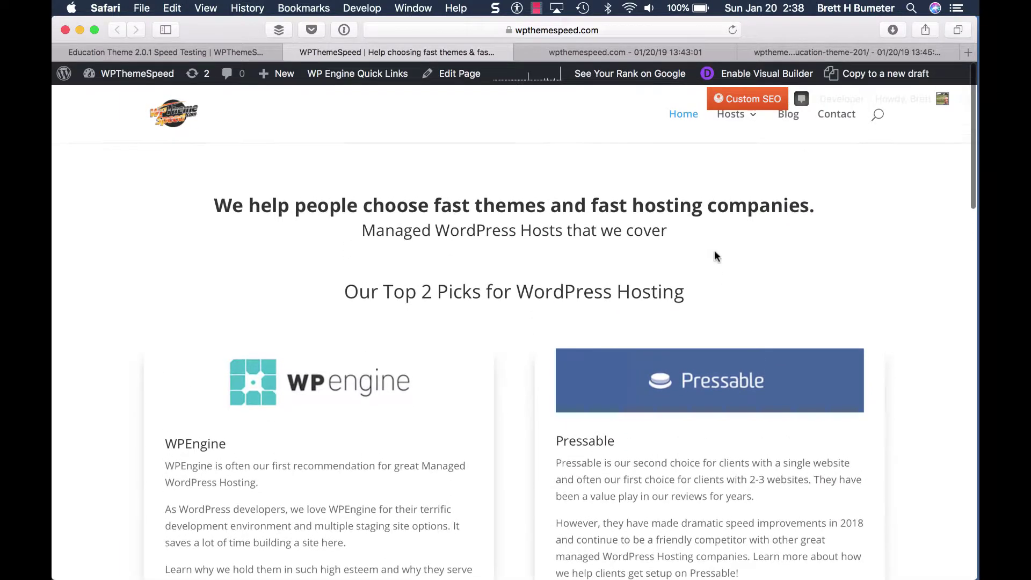
Scroll the Education Theme 2.0.1 review down to its Speed Test Results table and back.
left_click(161, 53)
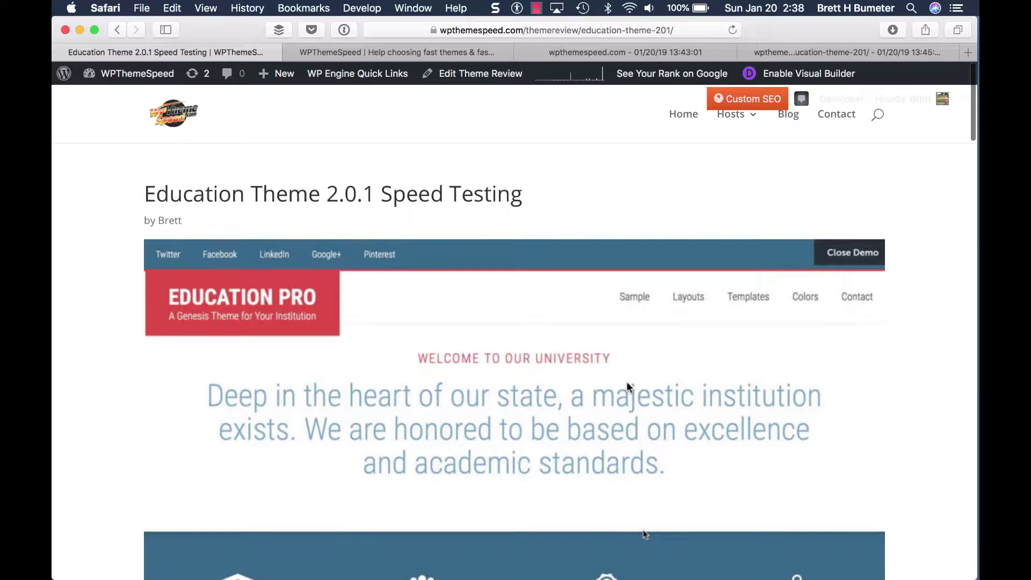
scroll(627, 382, "down", 15)
scroll(627, 381, "down", 15)
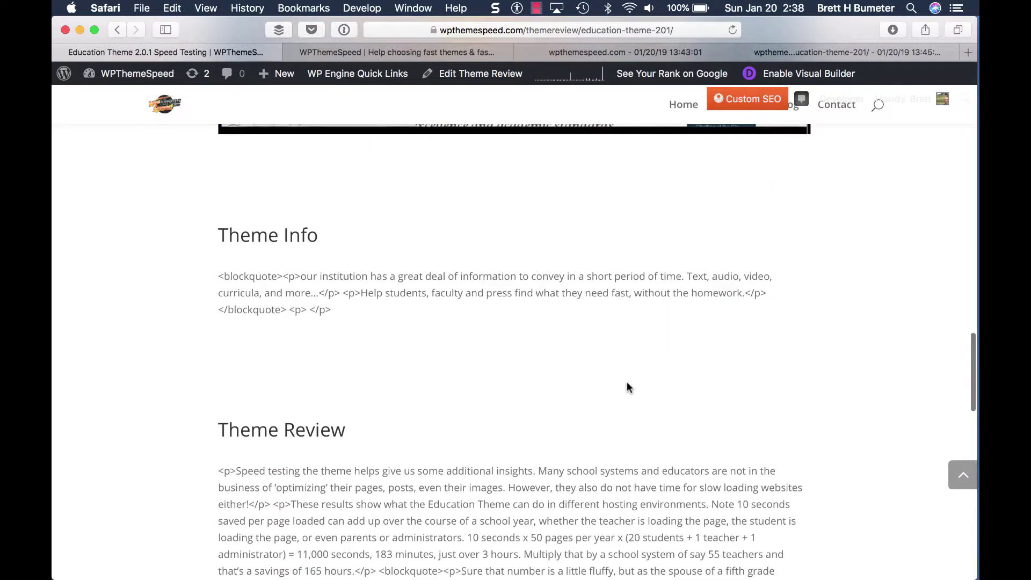
scroll(627, 387, "down", 10)
scroll(627, 387, "down", 2)
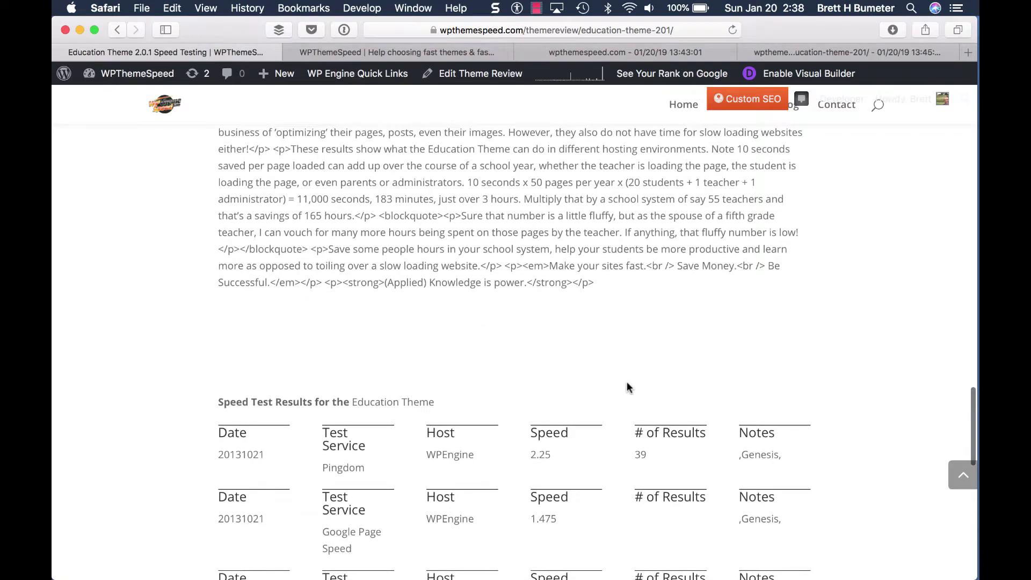
scroll(627, 383, "down", 10)
scroll(627, 382, "up", 8)
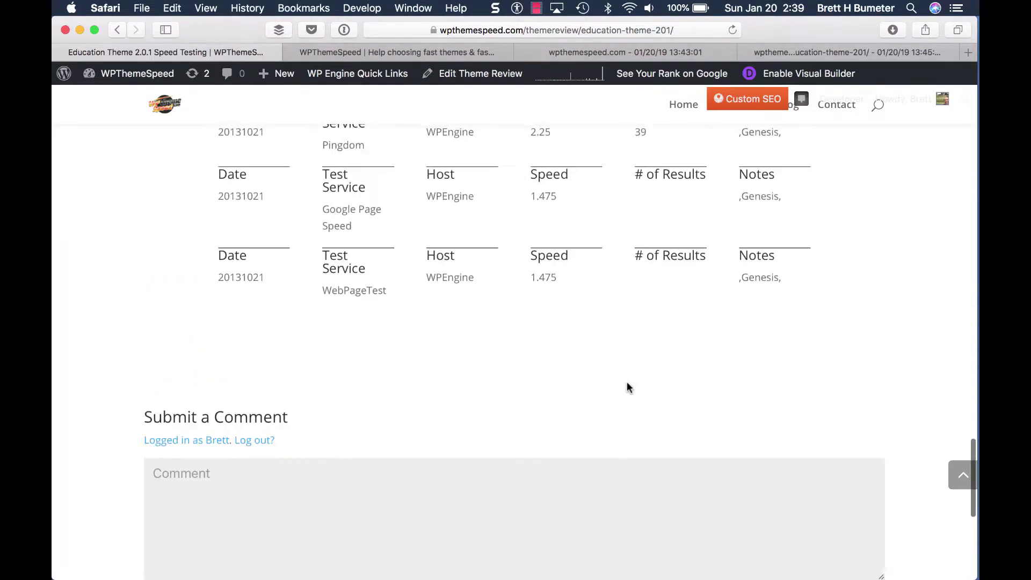
scroll(627, 386, "up", 1)
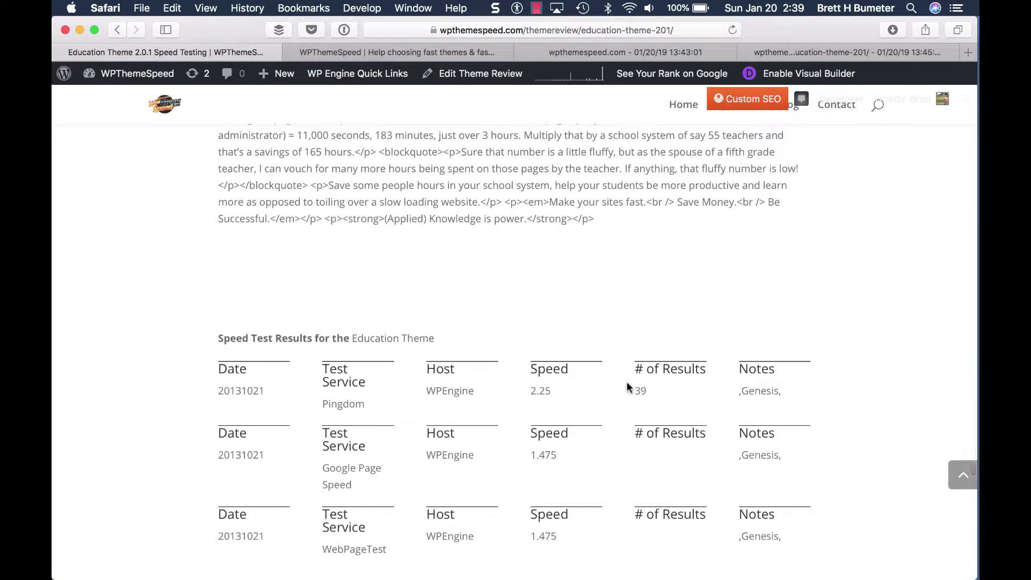
scroll(587, 293, "up", 15)
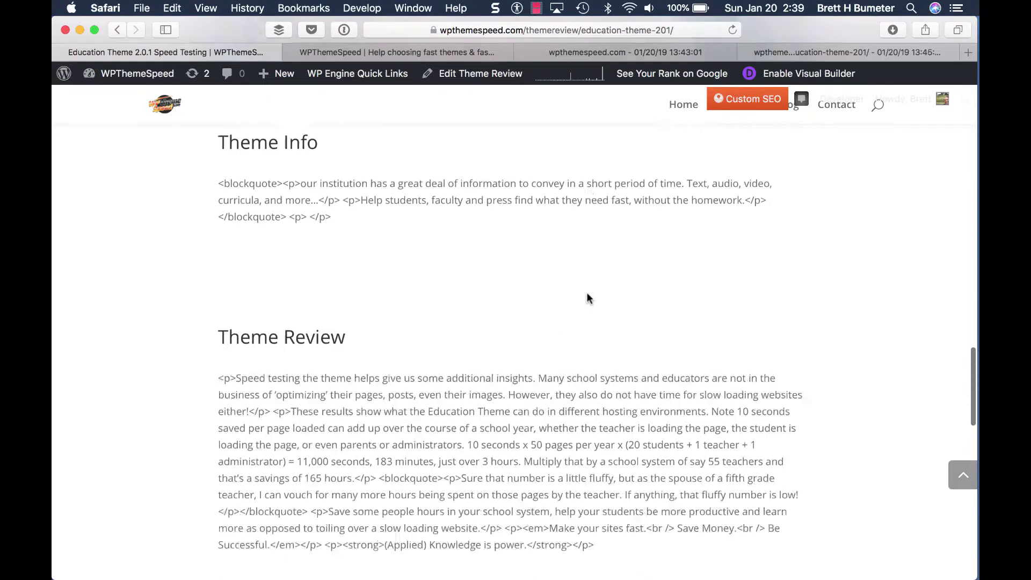
scroll(586, 292, "up", 15)
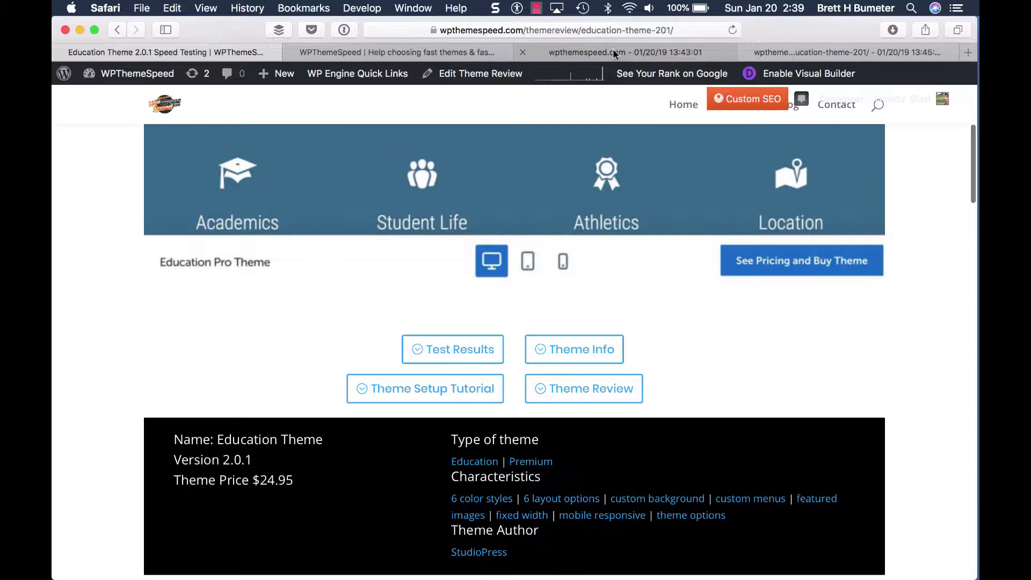
Re-run the homepage test, passing the reCAPTCHA by selecting the three taxi images.
left_click(613, 50)
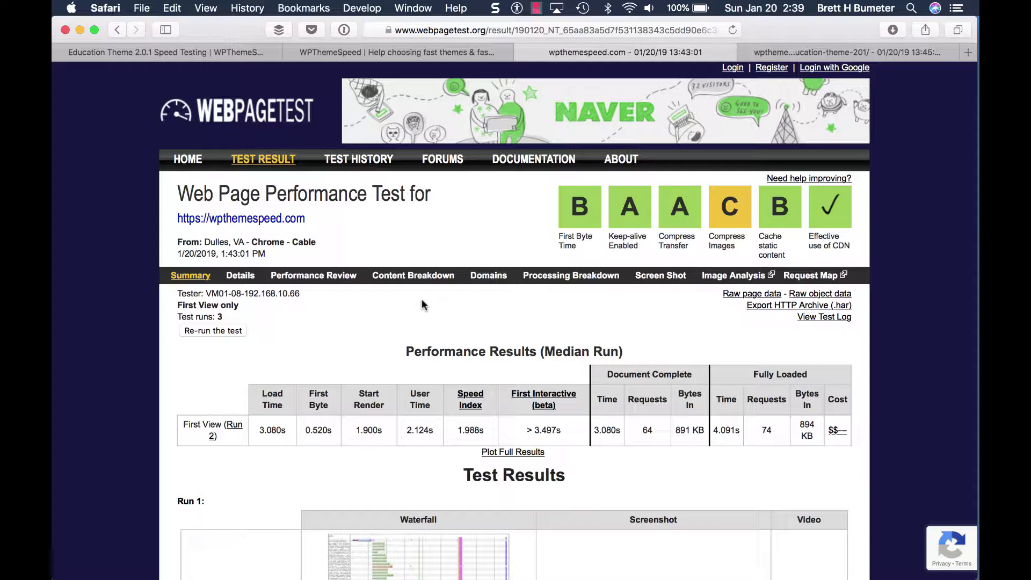
left_click(229, 331)
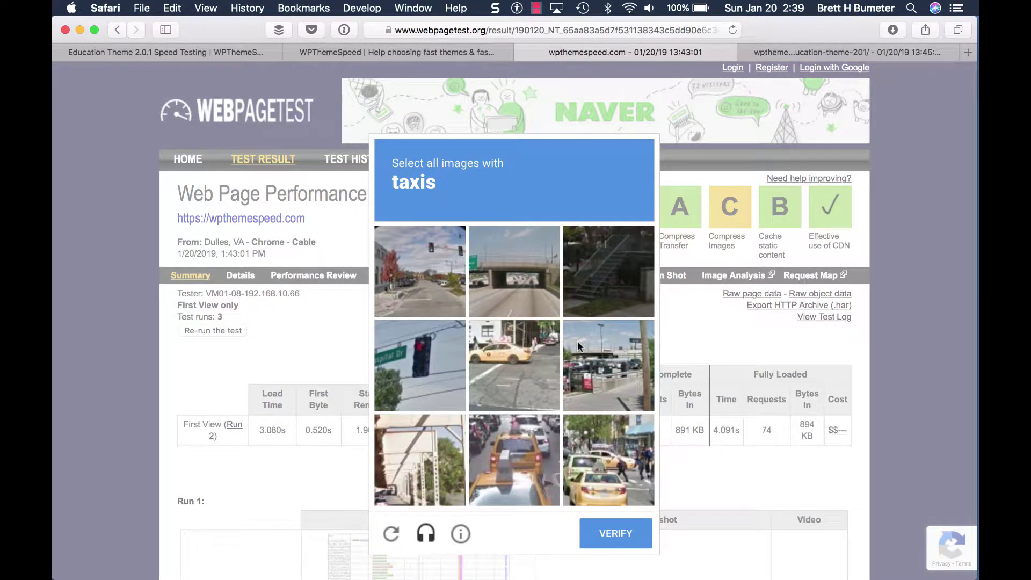
left_click(512, 362)
left_click(527, 459)
left_click(597, 463)
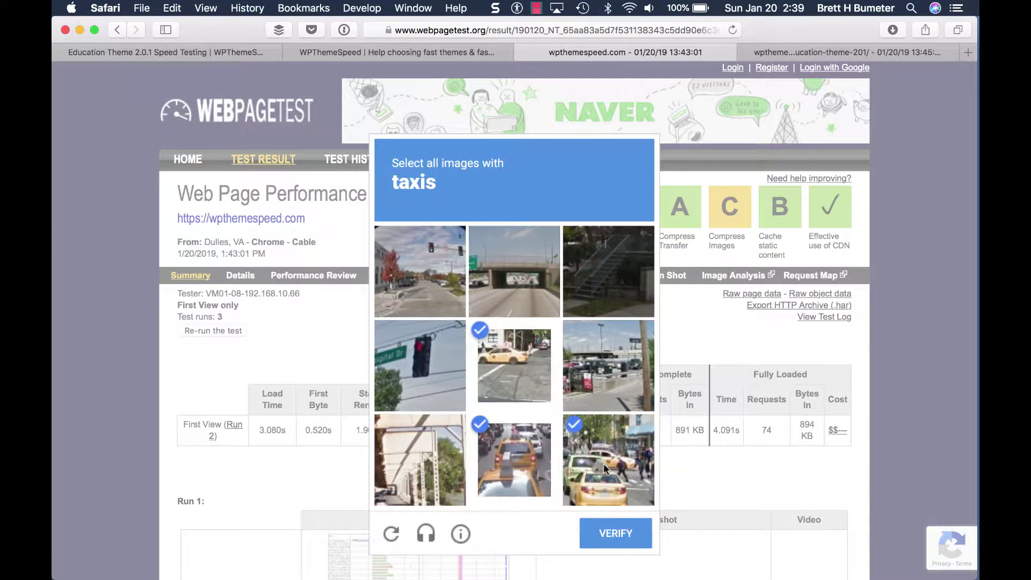
left_click(615, 534)
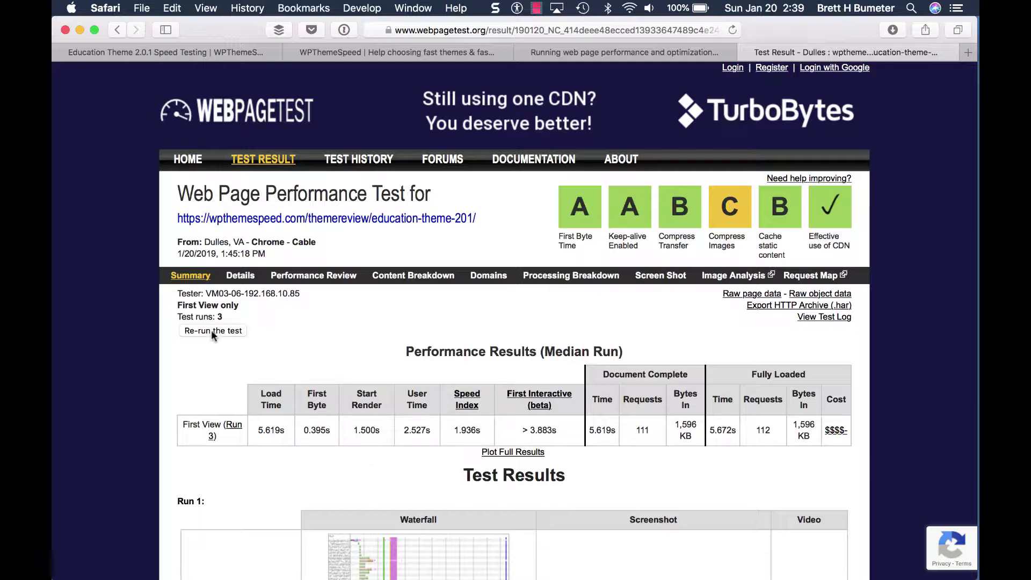
Review the education-theme-201 results, noting 112 fully loaded requests, and request a re-run.
scroll(290, 357, "down", 10)
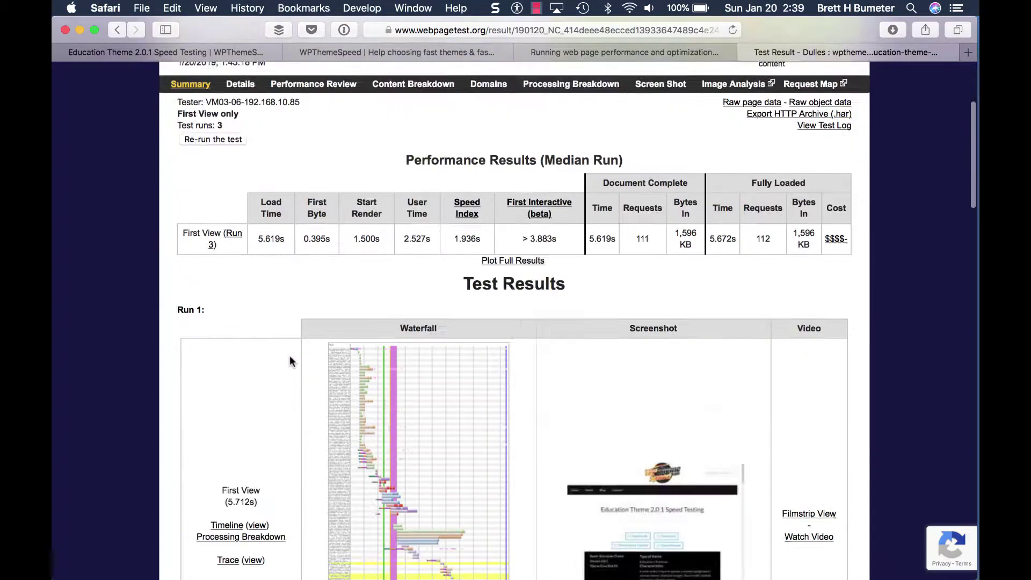
scroll(289, 355, "down", 1)
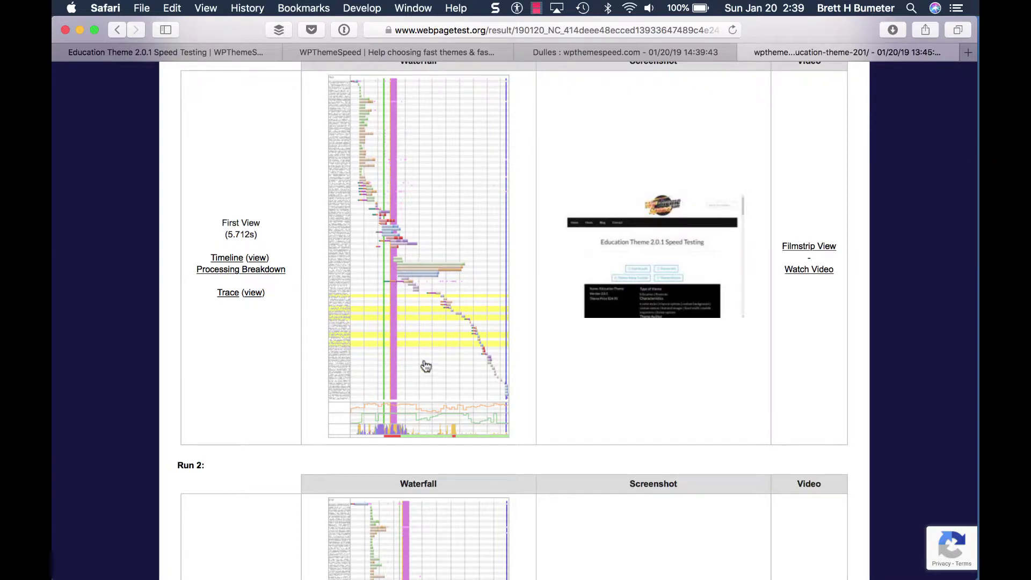
scroll(426, 367, "down", 5)
scroll(426, 367, "up", 12)
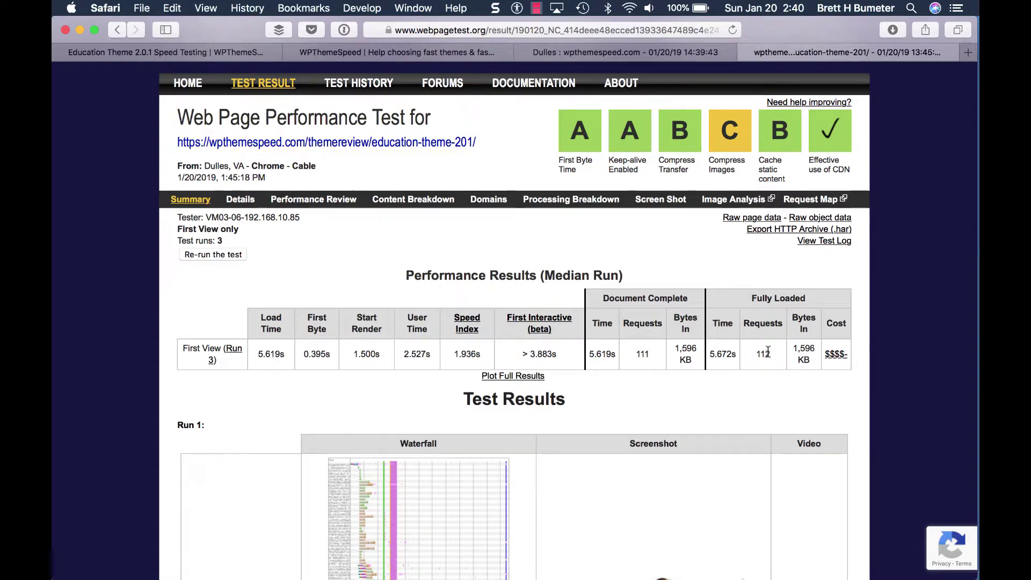
left_click_drag(772, 352, 760, 353)
left_click(237, 257)
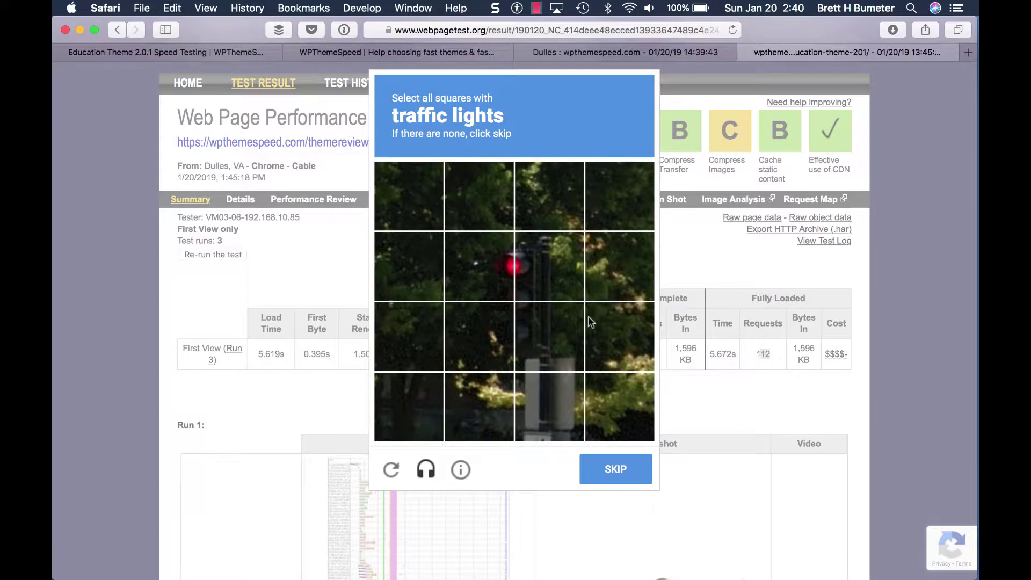
Pass the traffic light and crosswalk reCAPTCHA so the review page retest is queued.
left_click(476, 272)
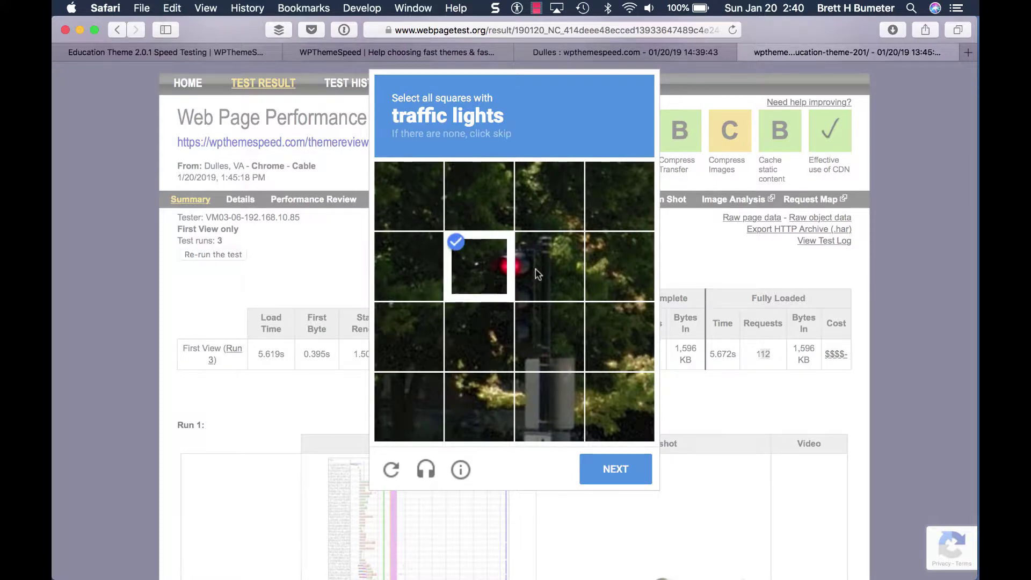
left_click(537, 274)
left_click(616, 469)
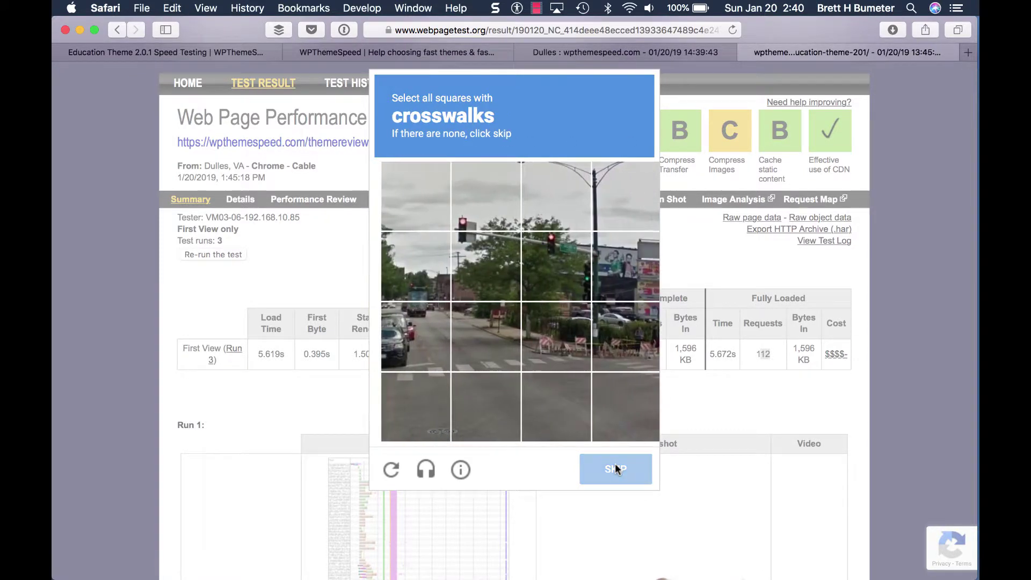
left_click(415, 388)
left_click(415, 340)
left_click(497, 344)
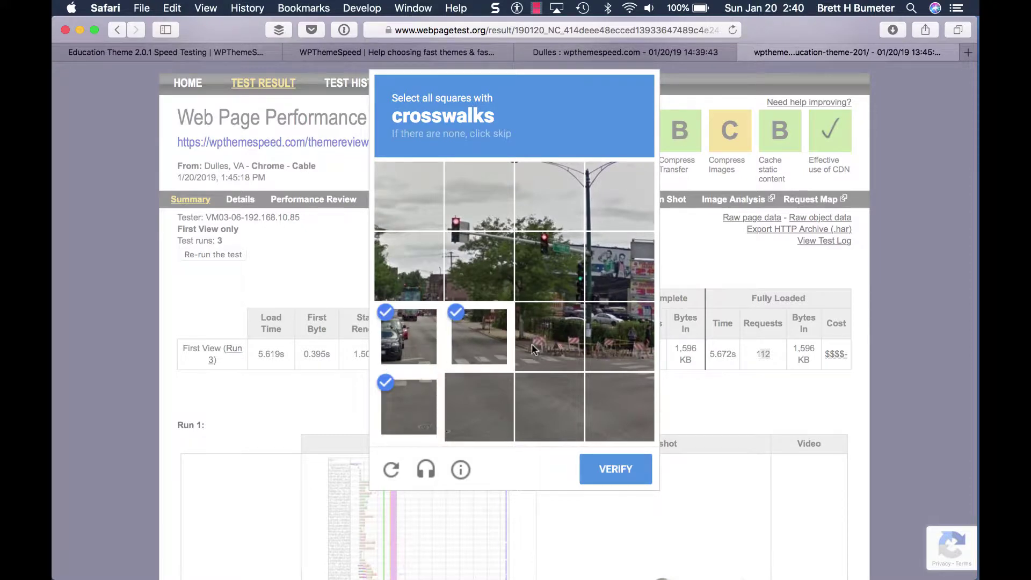
left_click(561, 345)
left_click(623, 341)
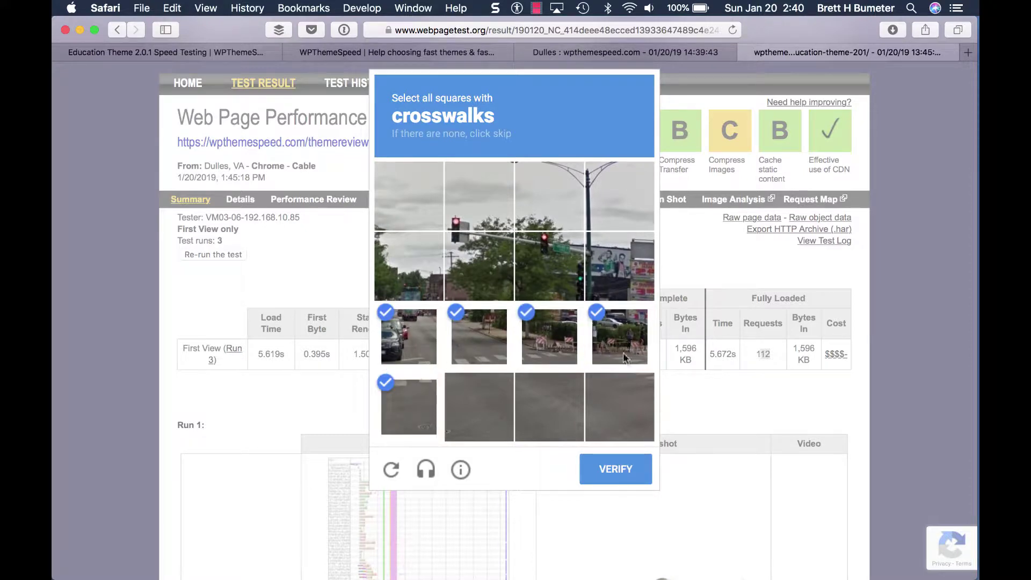
left_click(634, 398)
left_click(627, 472)
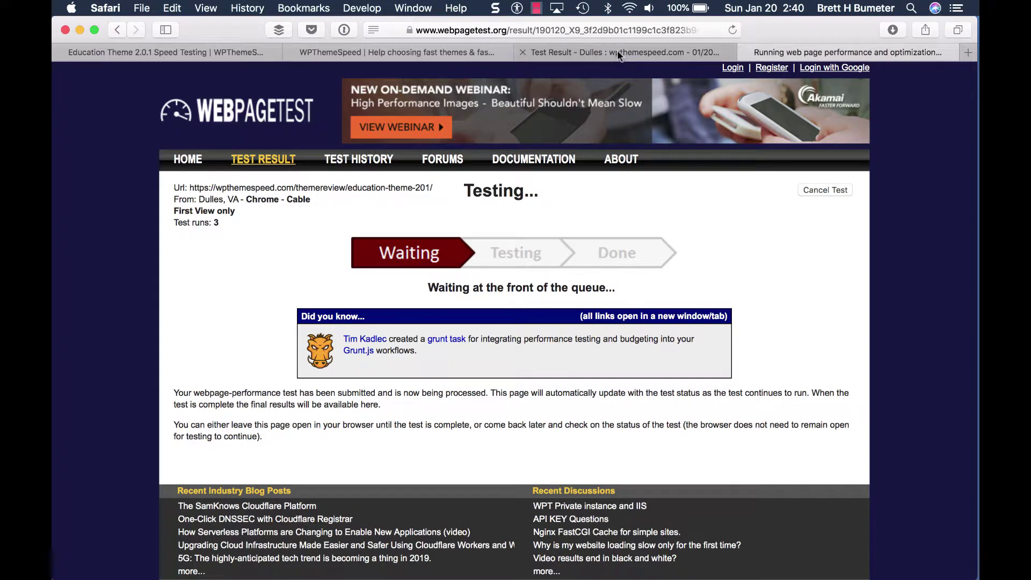
View the finished homepage retest (2.453s load, 57 requests), then bring Snagit's editor forward.
left_click(617, 50)
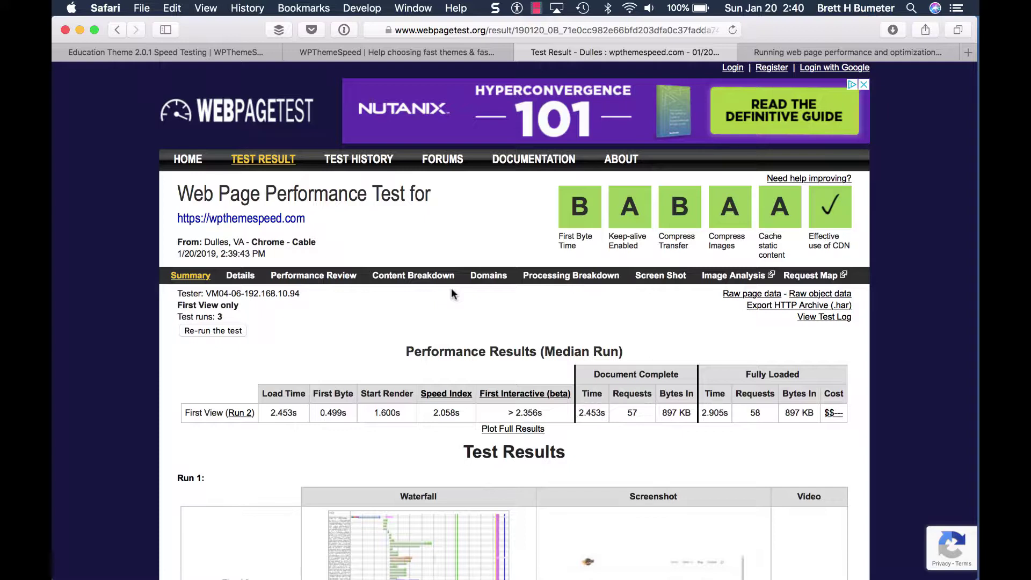
mouse_move(591, 572)
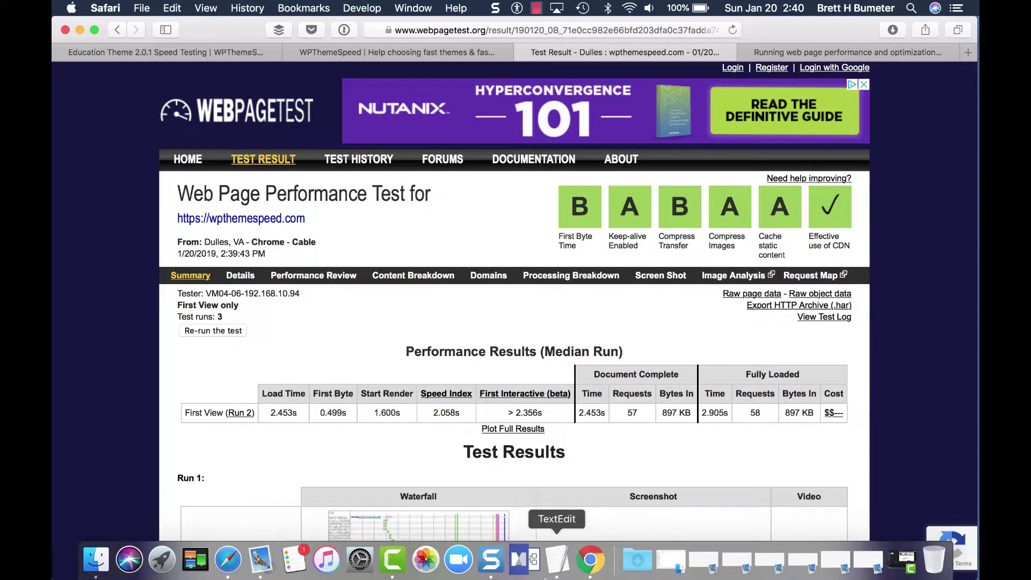
left_click(494, 561)
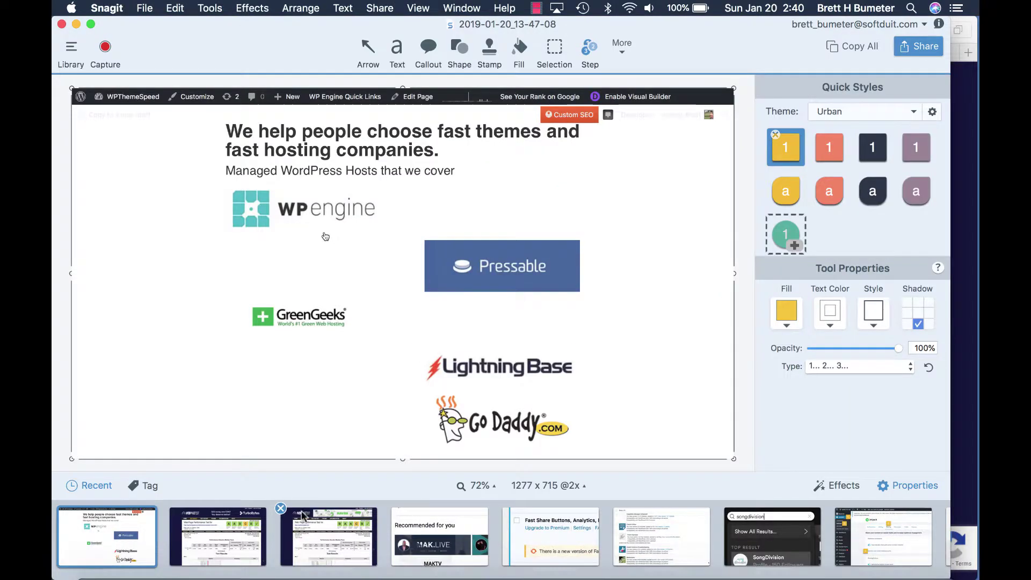
Compare the earlier 3.080s homepage capture in Snagit against the new 2.453s result.
left_click(329, 534)
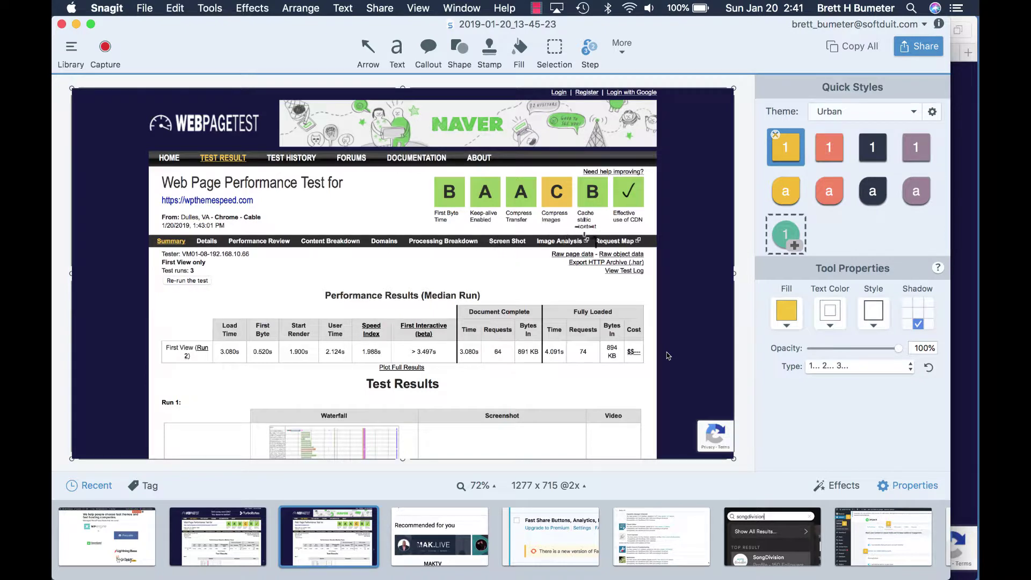
key("super+Tab")
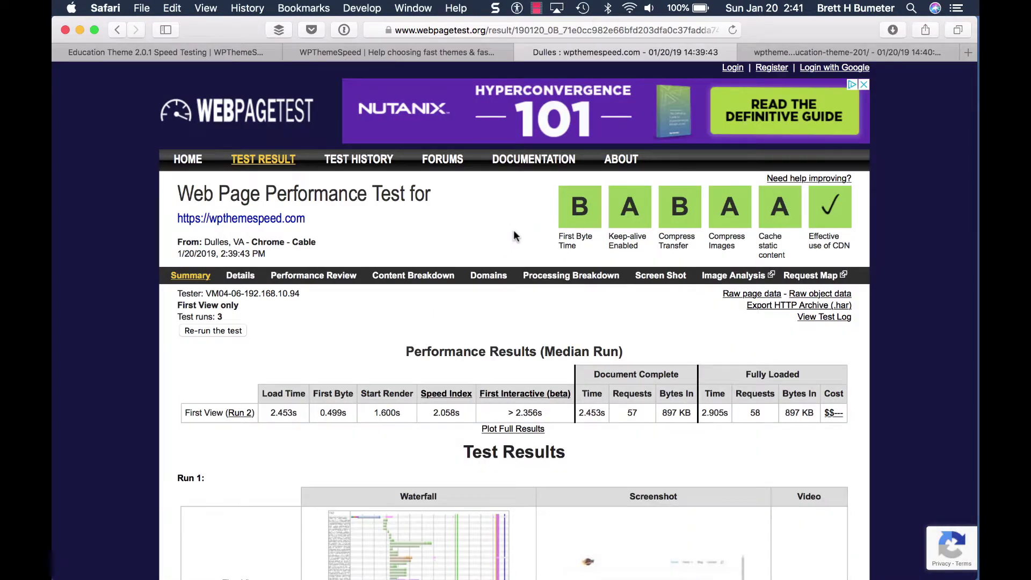
key("super+Tab")
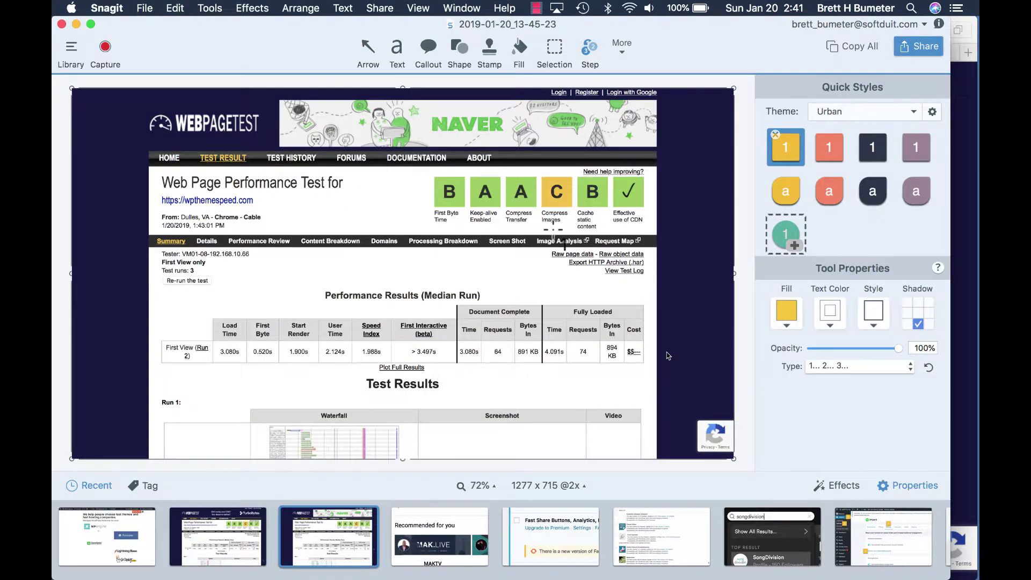
key("super+Tab")
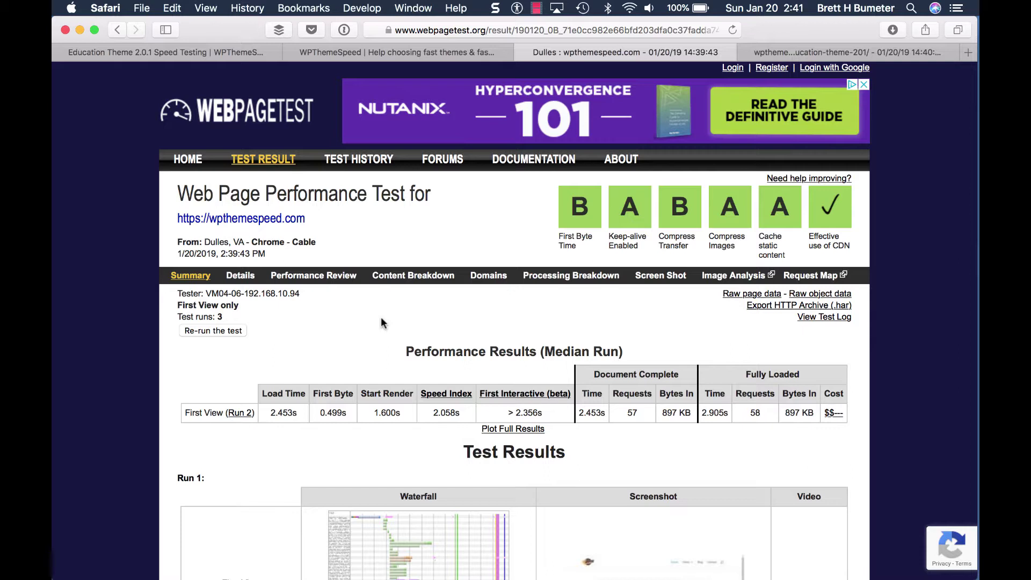
Show the finished review page retest: 4.072s median load time and 71 requests.
left_click(830, 51)
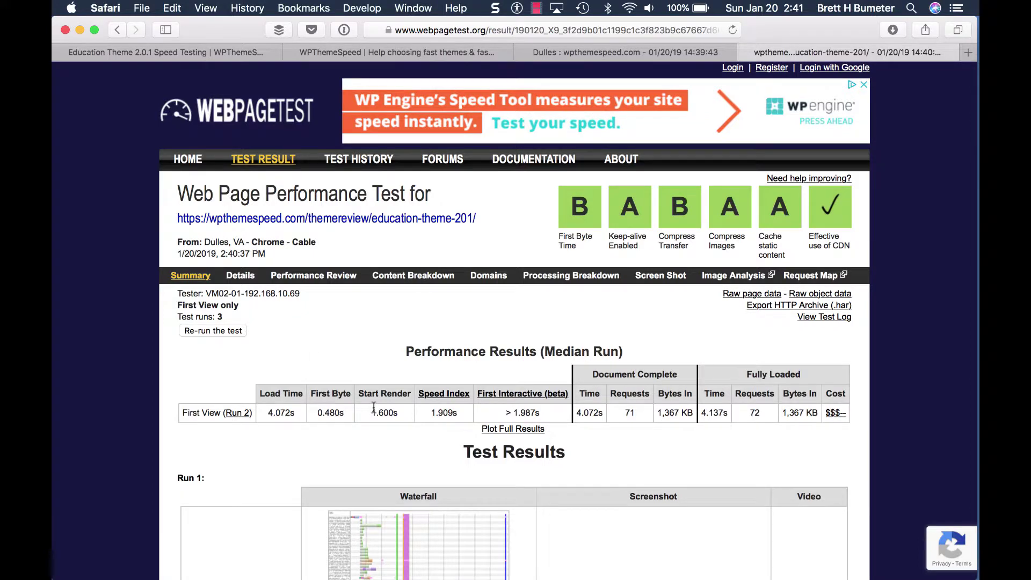
Compare the earlier review page capture in Snagit with the new 4.072s, 71-request result.
key("super+Tab")
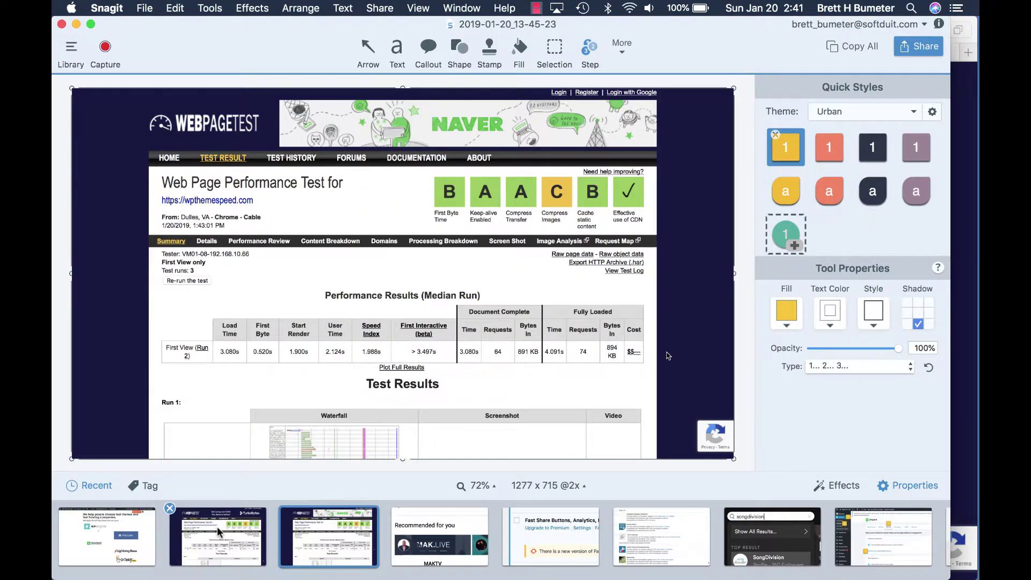
left_click(217, 535)
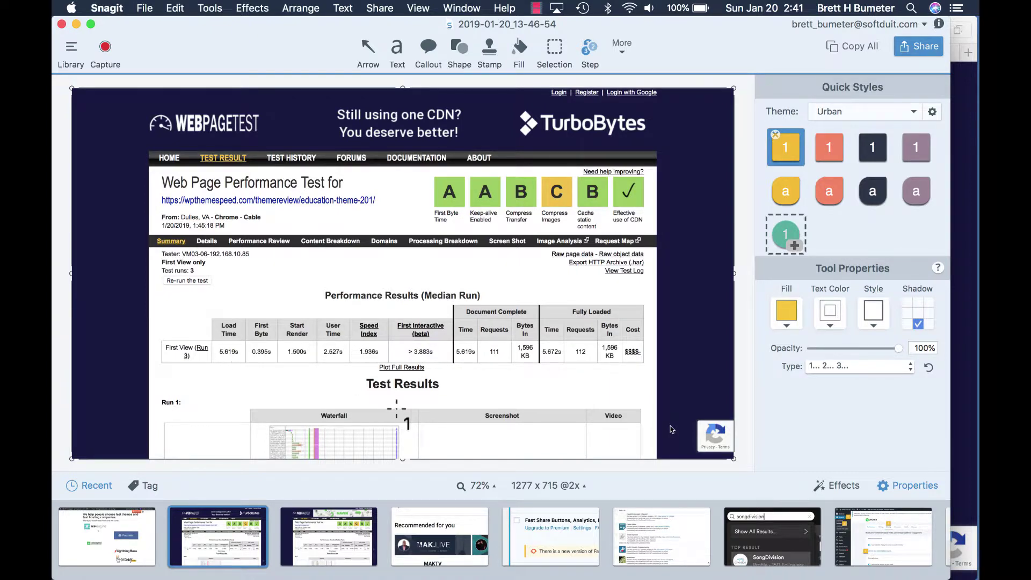
key("super+Tab")
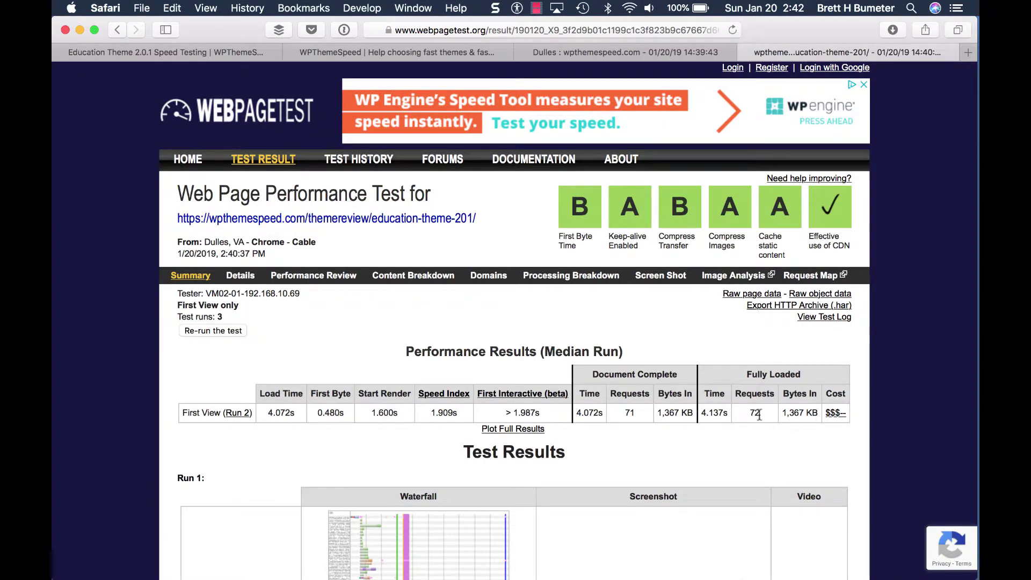
scroll(705, 432, "down", 4)
scroll(706, 432, "down", 4)
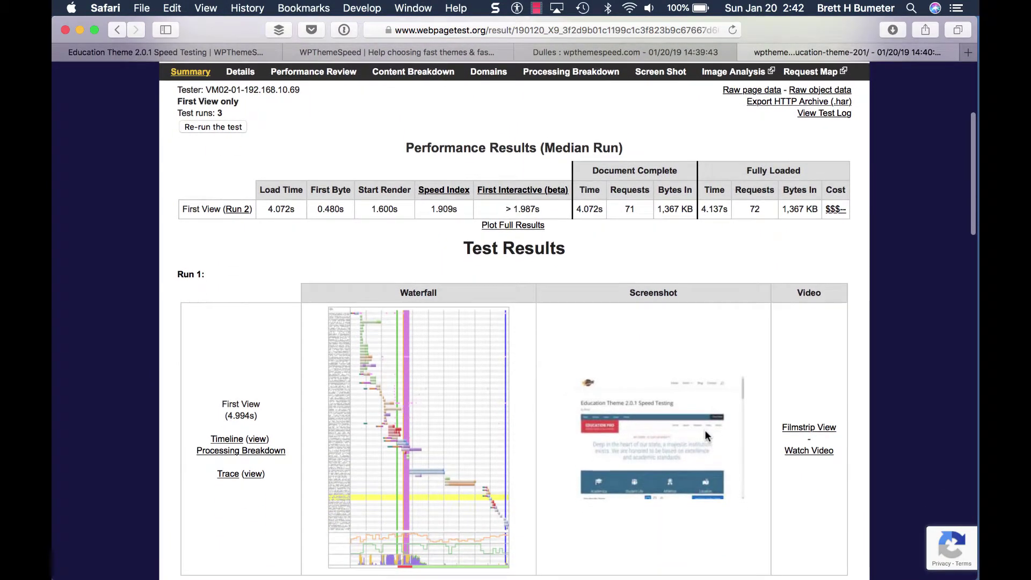
key("super+Tab")
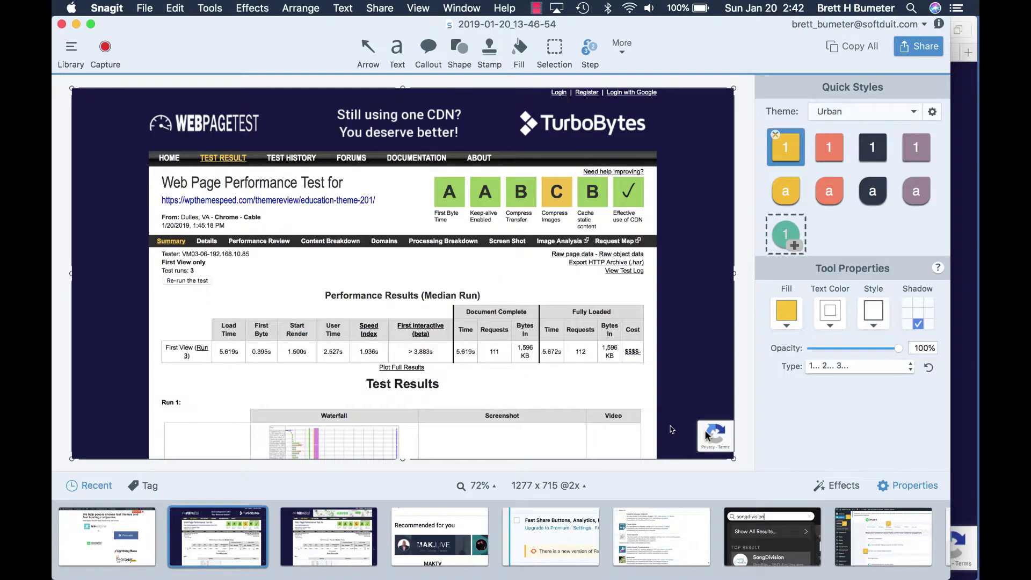
key("super+Tab")
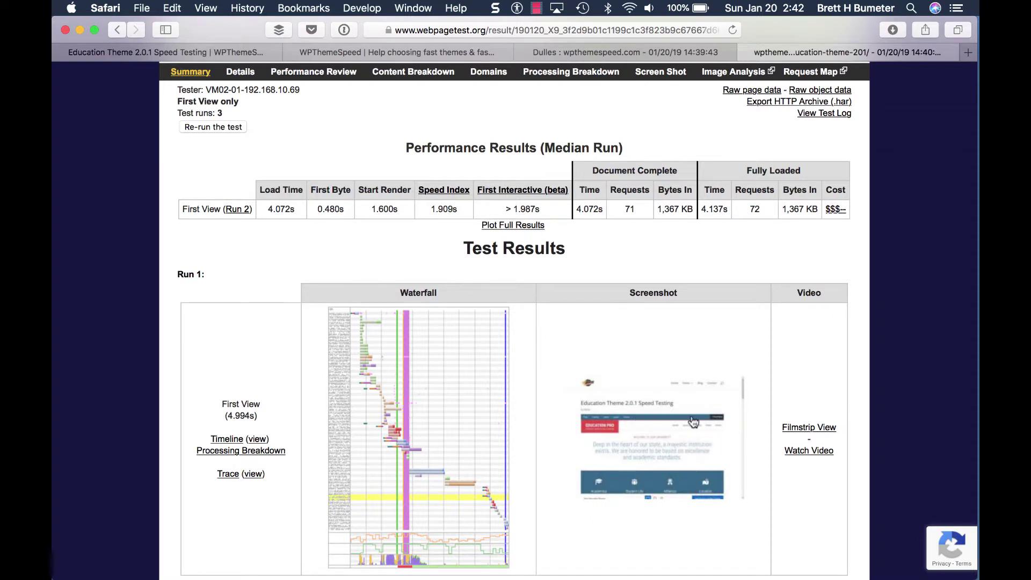
scroll(693, 422, "down", 3)
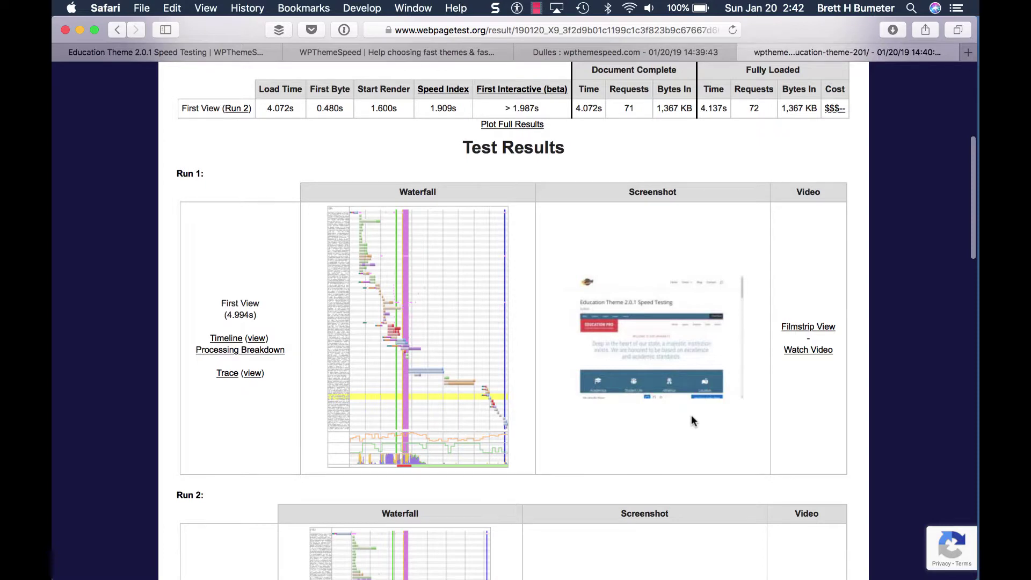
scroll(691, 418, "up", 1)
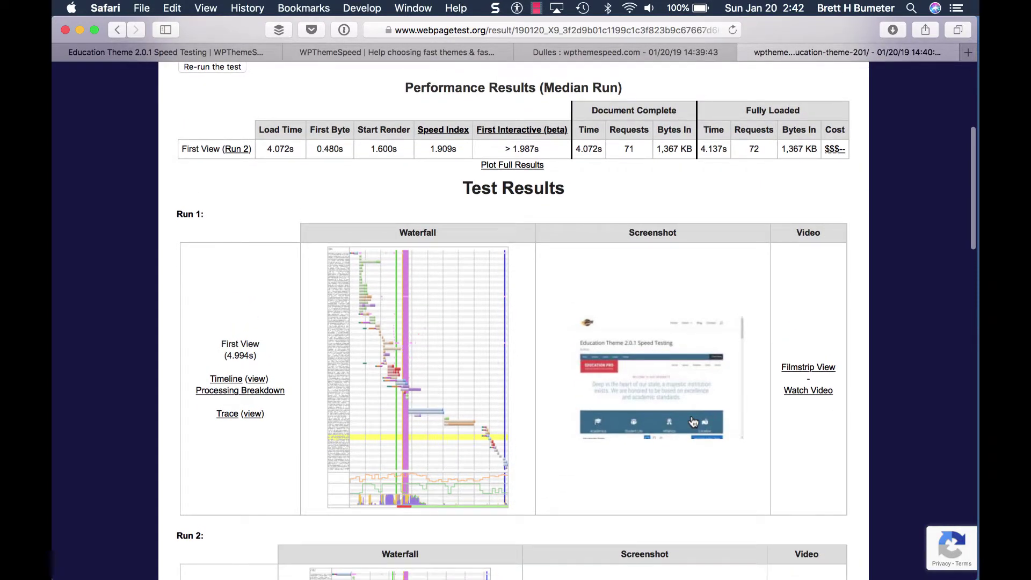
scroll(693, 421, "down", 1)
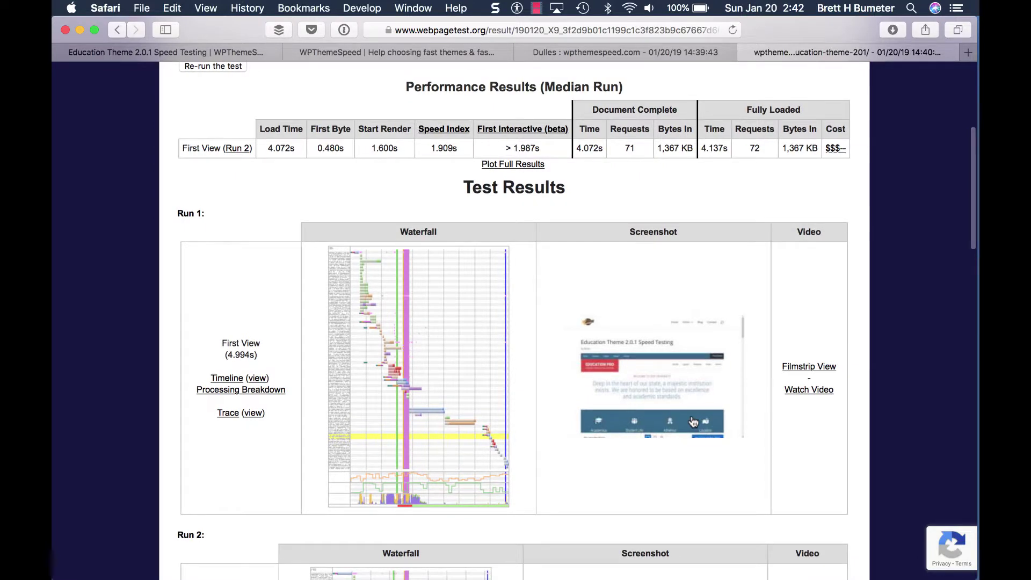
Go from the review page to the WPThemeSpeed admin dashboard and Installed Plugins.
left_click(171, 50)
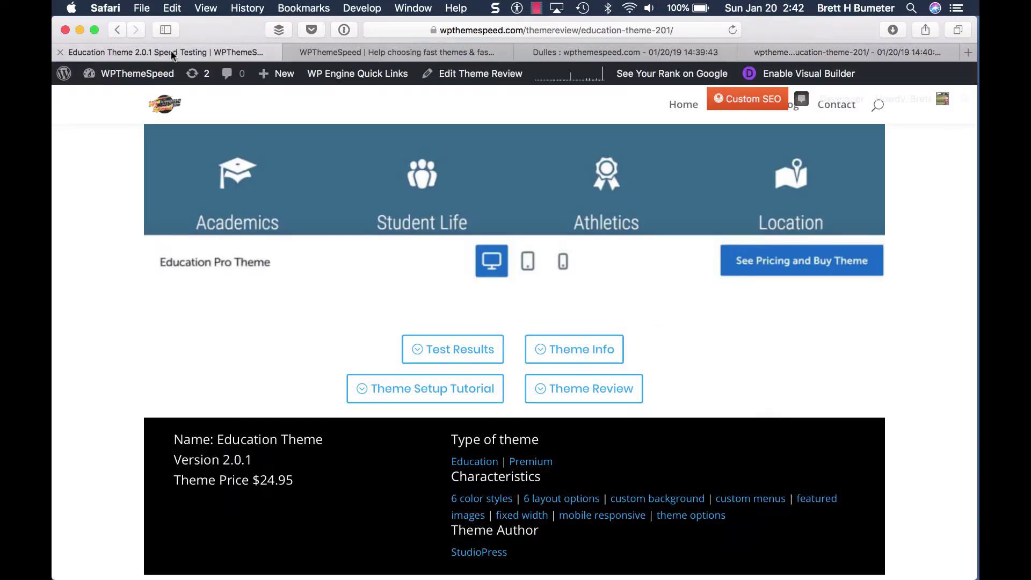
mouse_move(118, 75)
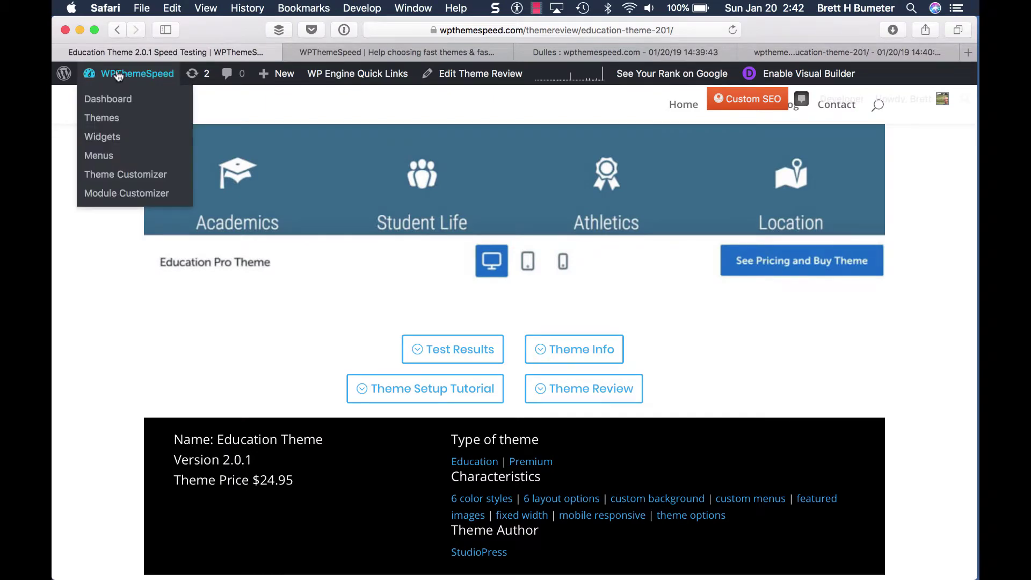
left_click(116, 98)
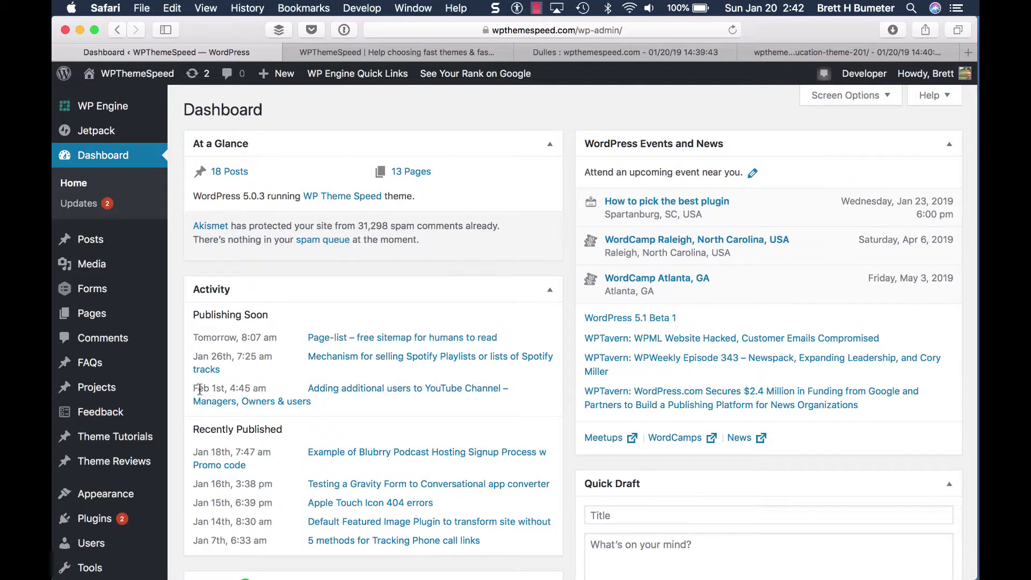
scroll(188, 386, "down", 5)
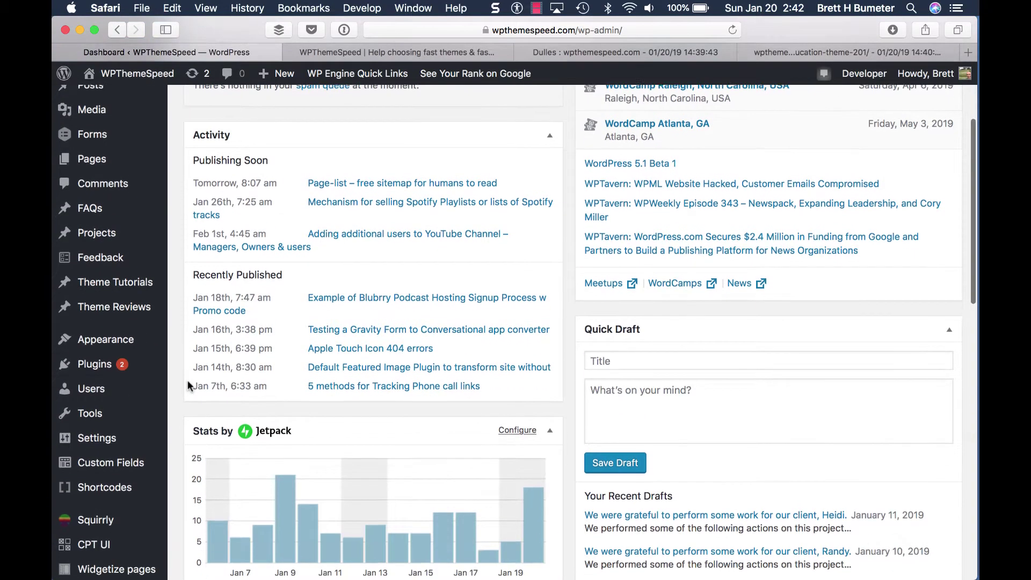
mouse_move(70, 364)
left_click(198, 368)
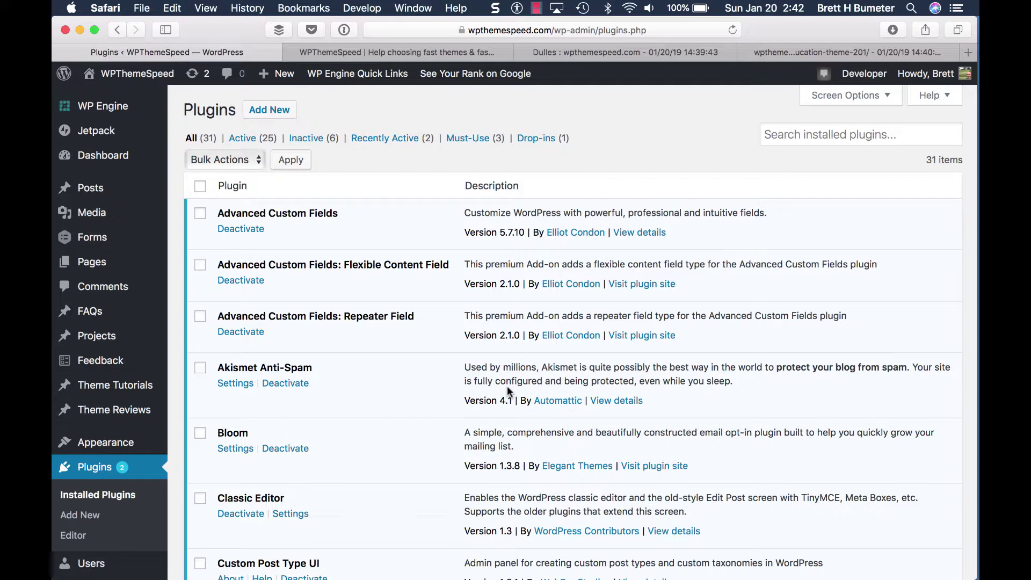
Scroll through the 31 installed plugins down to Yoast SEO.
scroll(507, 386, "down", 4)
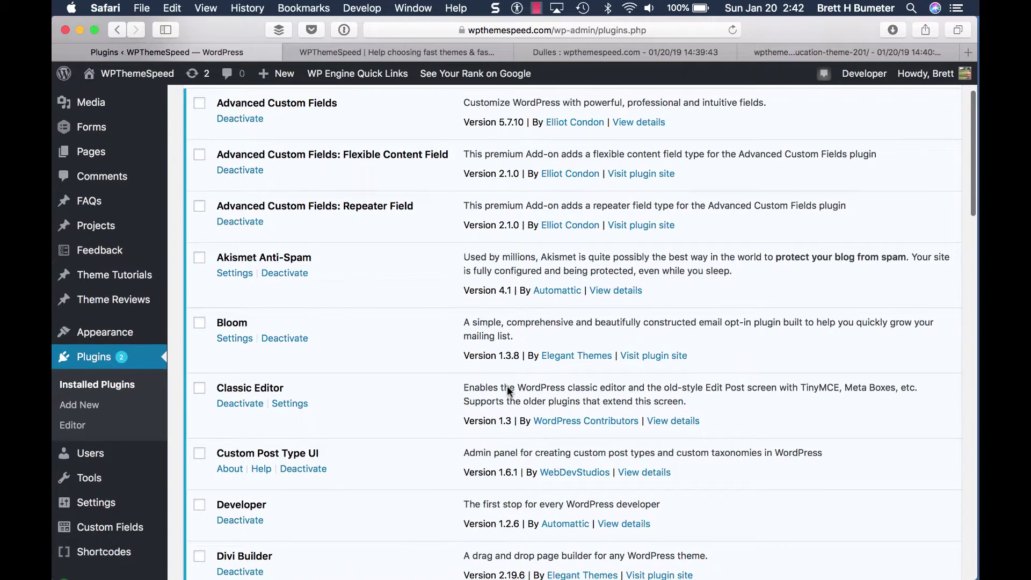
scroll(507, 386, "down", 4)
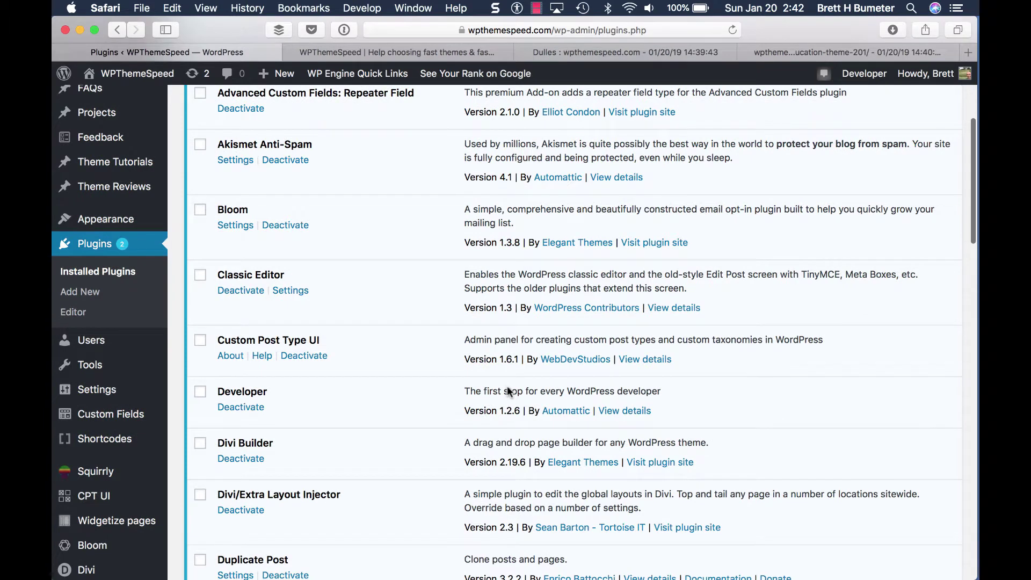
scroll(508, 391, "down", 10)
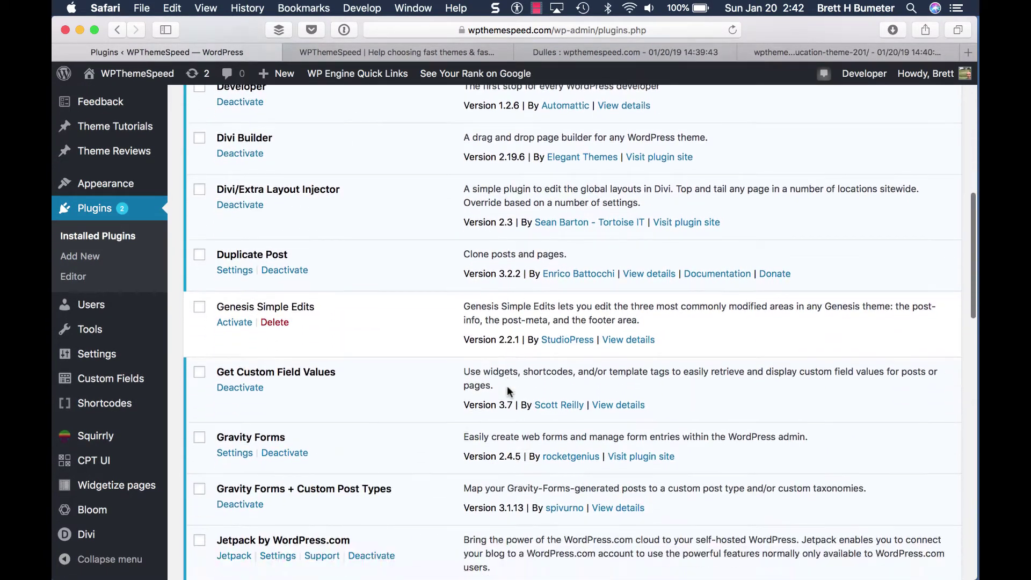
scroll(507, 387, "down", 2)
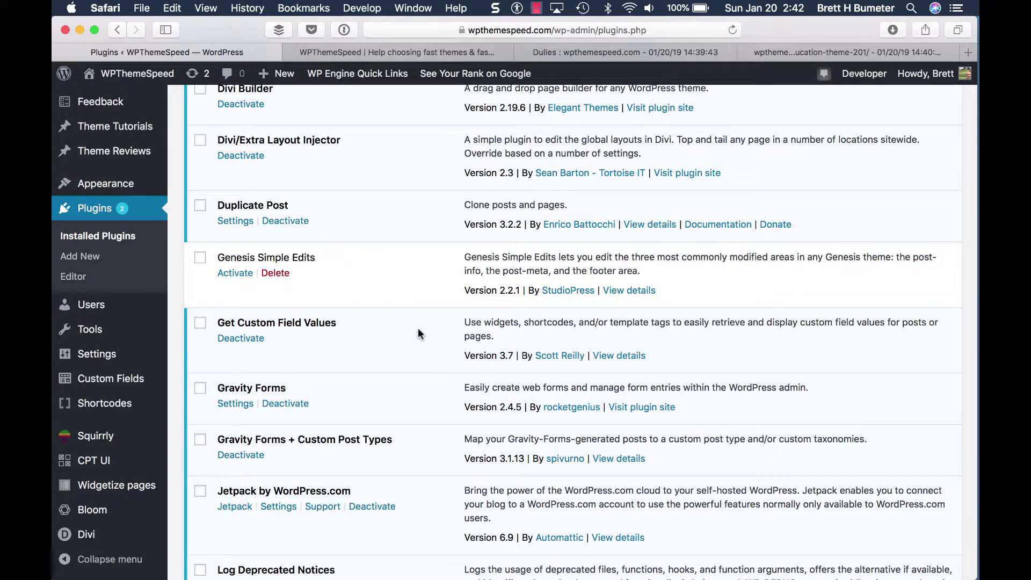
scroll(418, 333, "down", 7)
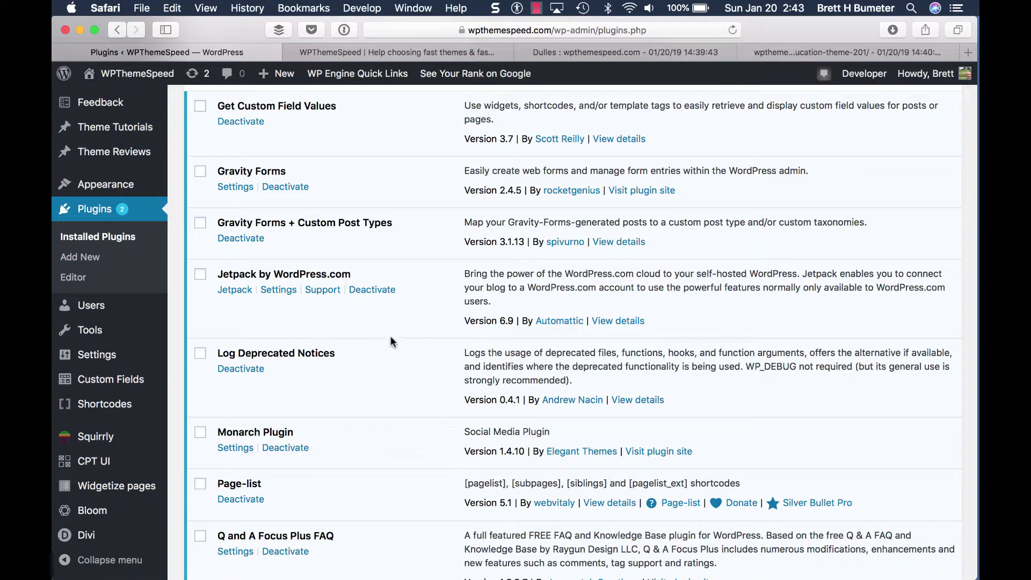
scroll(393, 338, "down", 10)
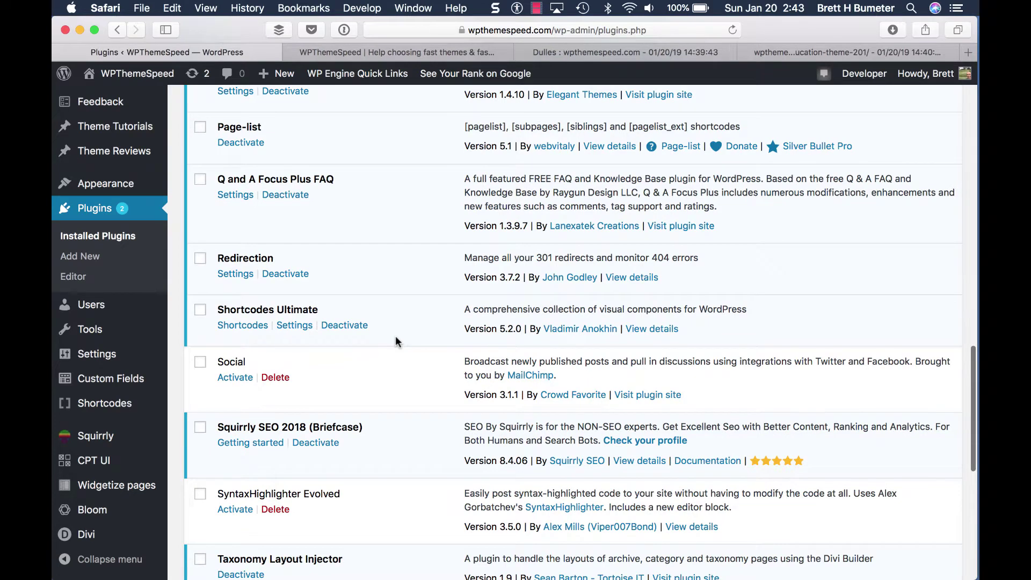
scroll(395, 337, "down", 6)
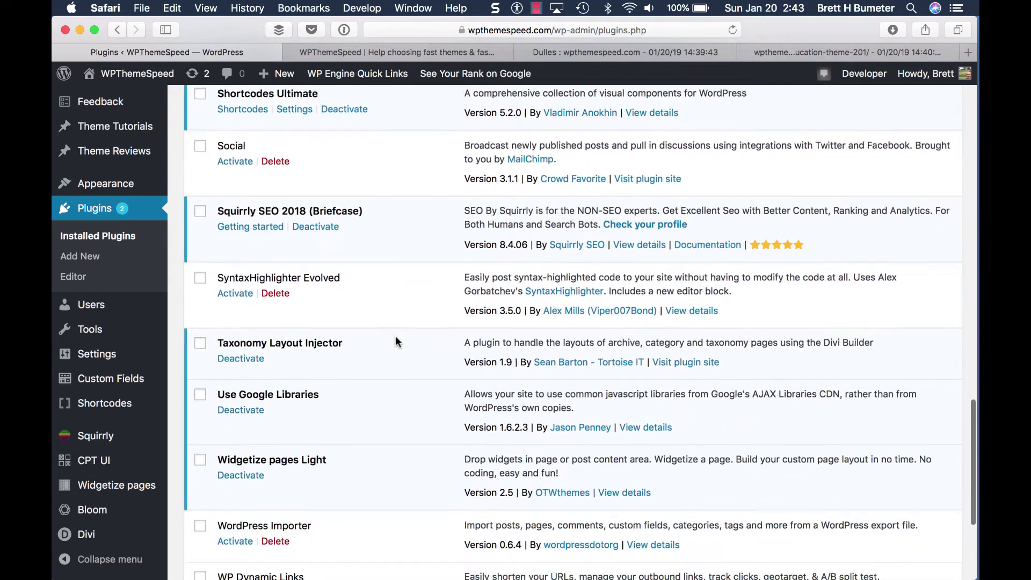
scroll(396, 342, "down", 5)
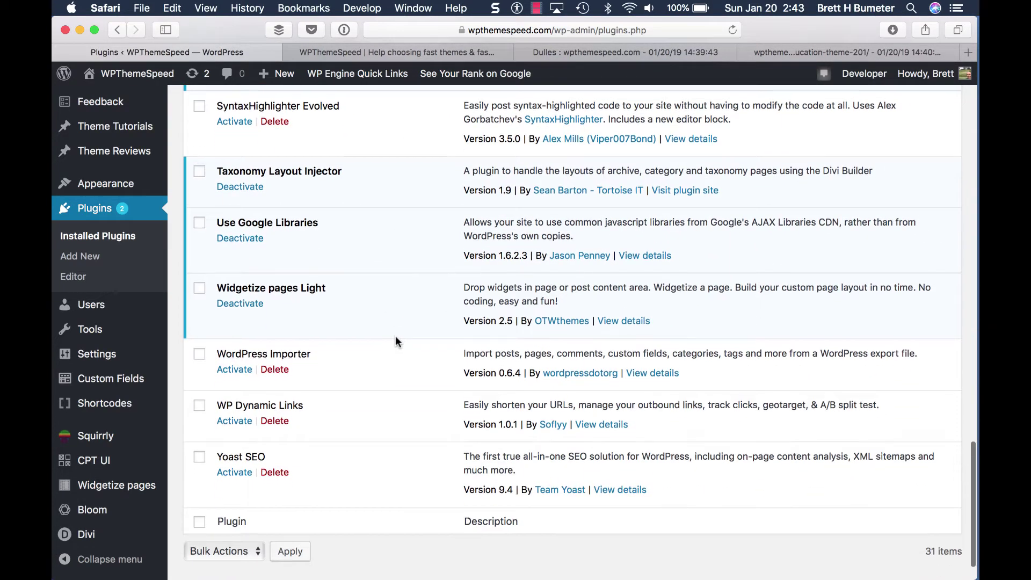
scroll(396, 342, "down", 2)
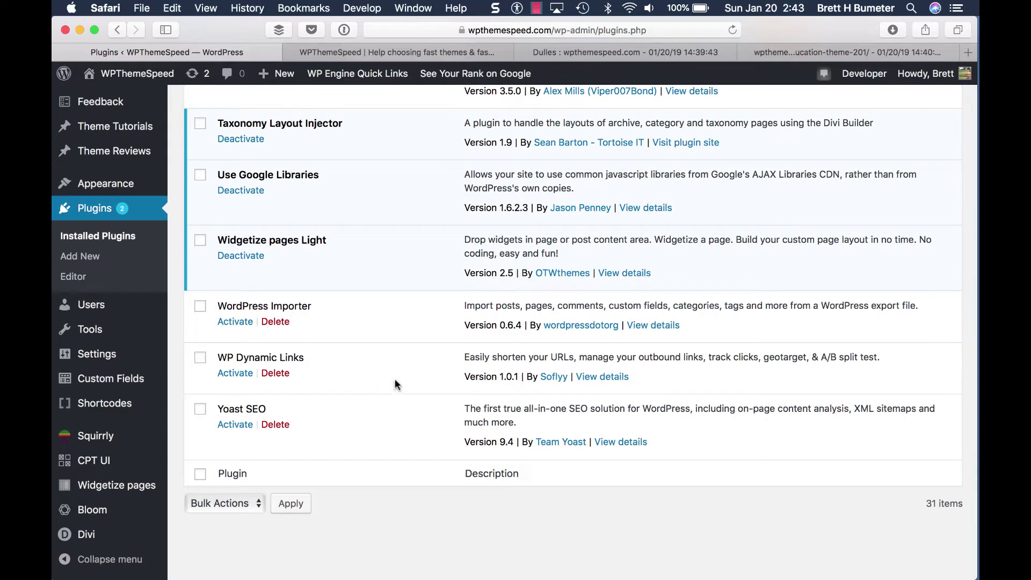
scroll(395, 379, "up", 4)
scroll(395, 378, "down", 4)
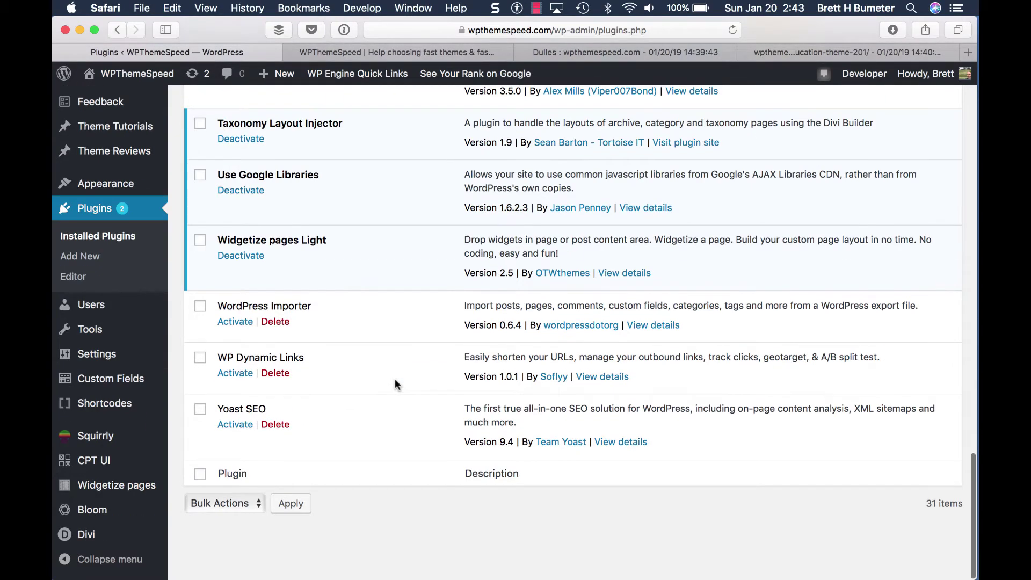
scroll(395, 380, "up", 15)
scroll(395, 381, "down", 5)
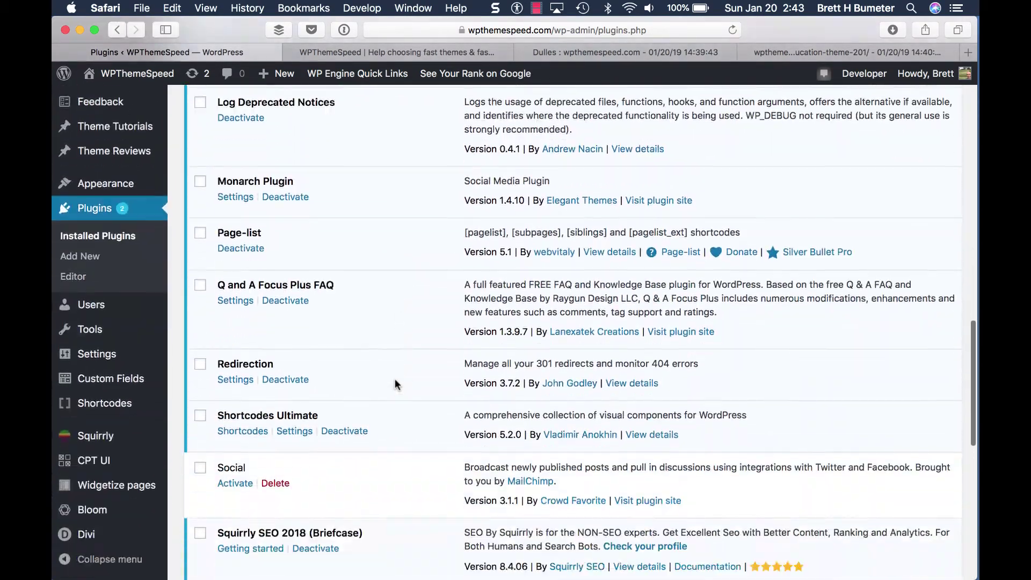
scroll(395, 382, "down", 4)
scroll(395, 383, "down", 2)
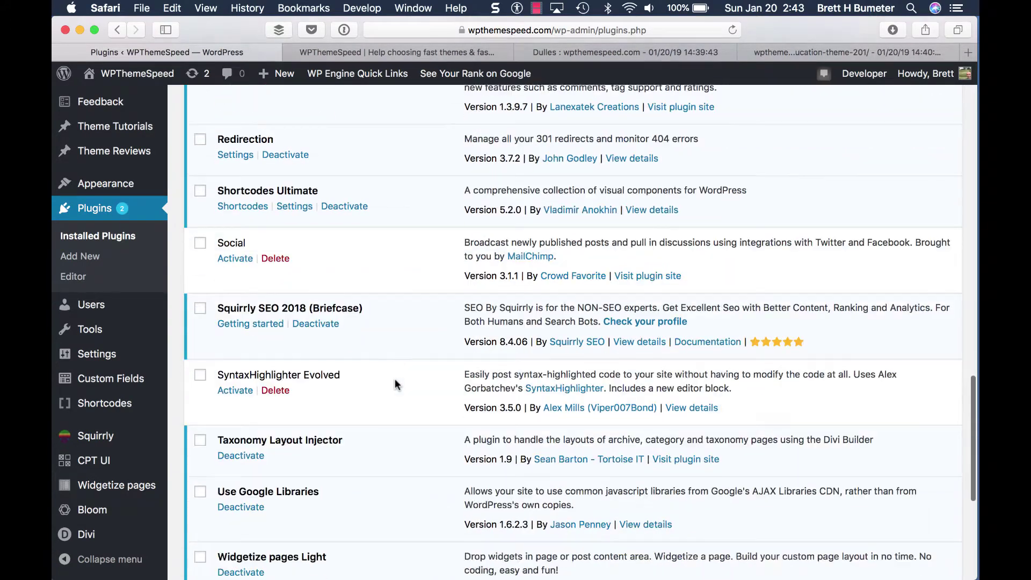
scroll(395, 384, "down", 7)
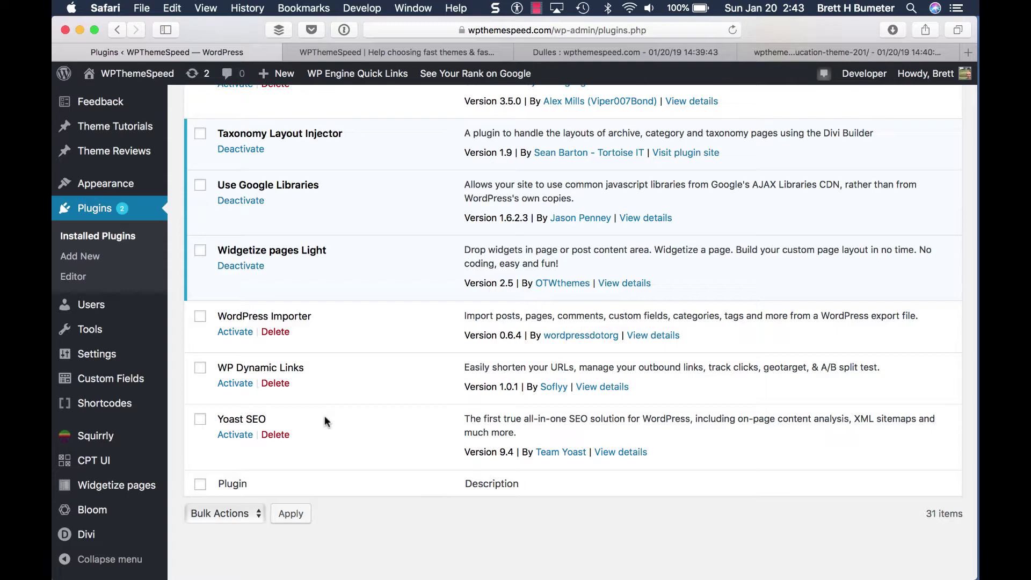
scroll(343, 349, "up", 6)
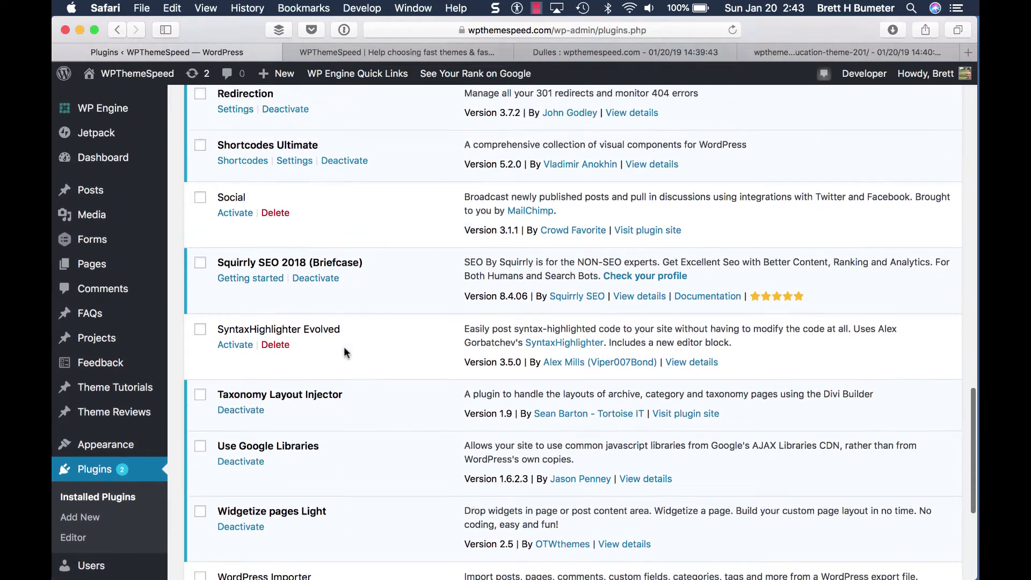
scroll(344, 352, "up", 5)
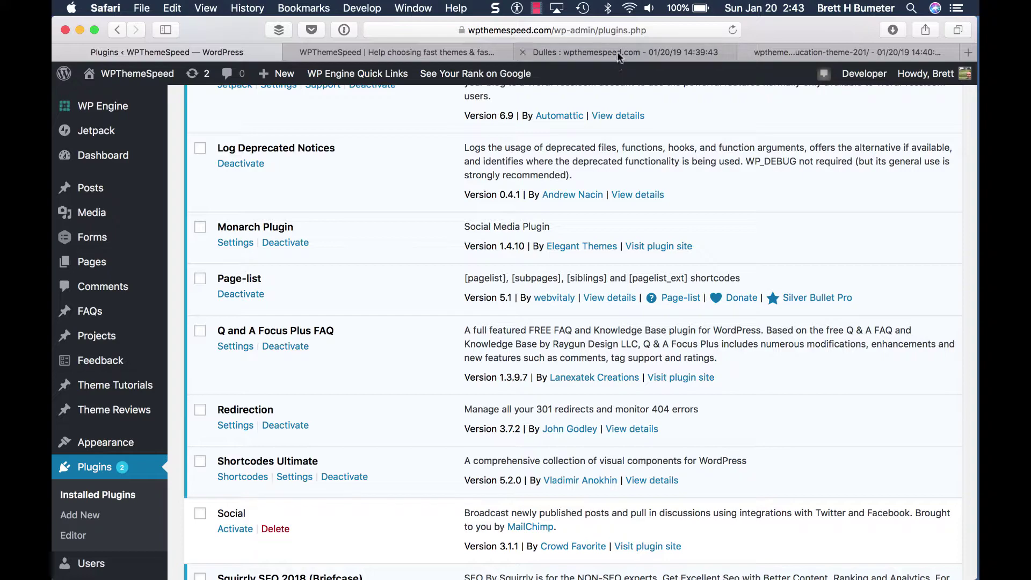
scroll(418, 161, "up", 5)
scroll(418, 163, "up", 2)
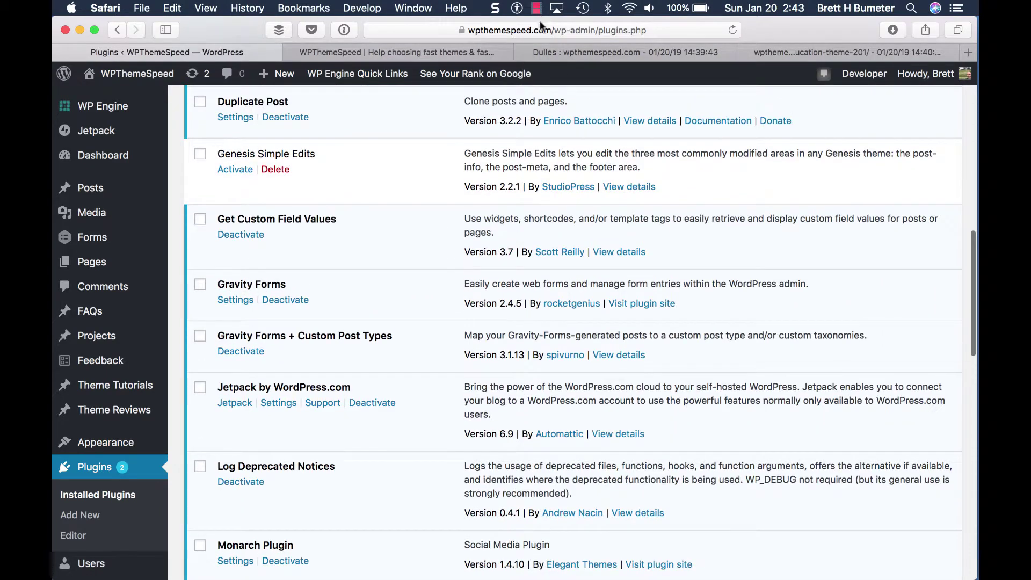
Scroll the homepage to Other Great Manage WordPress Hosts, showing Green Geeks and Lightning Base.
mouse_move(340, 73)
left_click(340, 50)
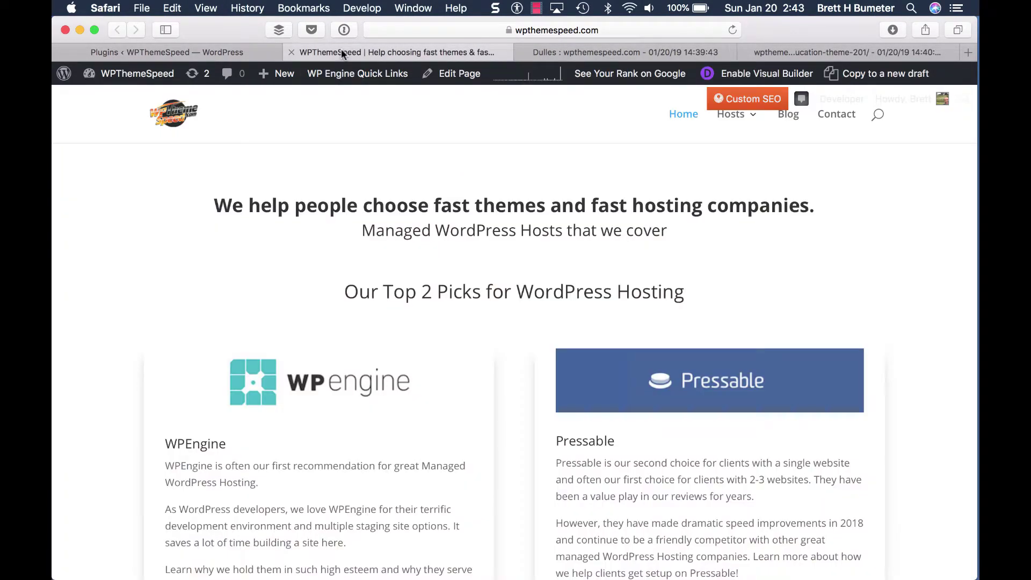
scroll(639, 257, "down", 5)
scroll(641, 259, "down", 4)
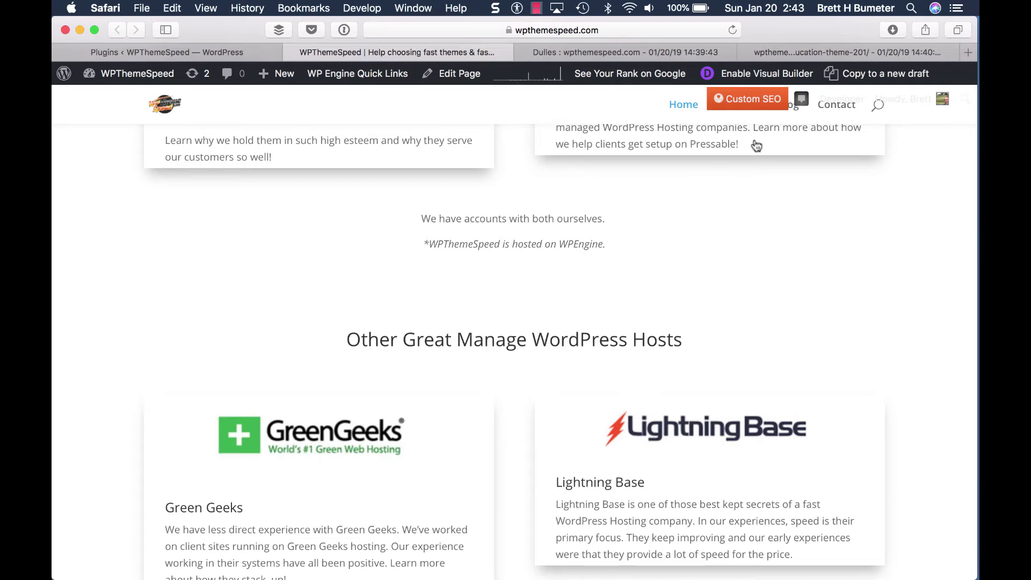
Bring back the homepage's Dulles result (2.453s, 57 requests) and end the recording.
left_click(815, 53)
left_click(684, 52)
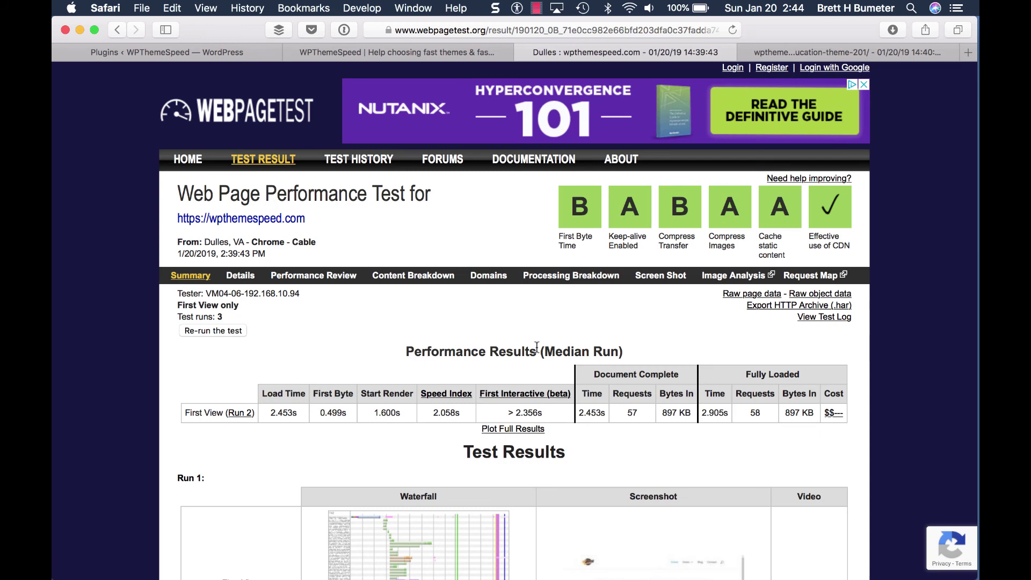
left_click(536, 8)
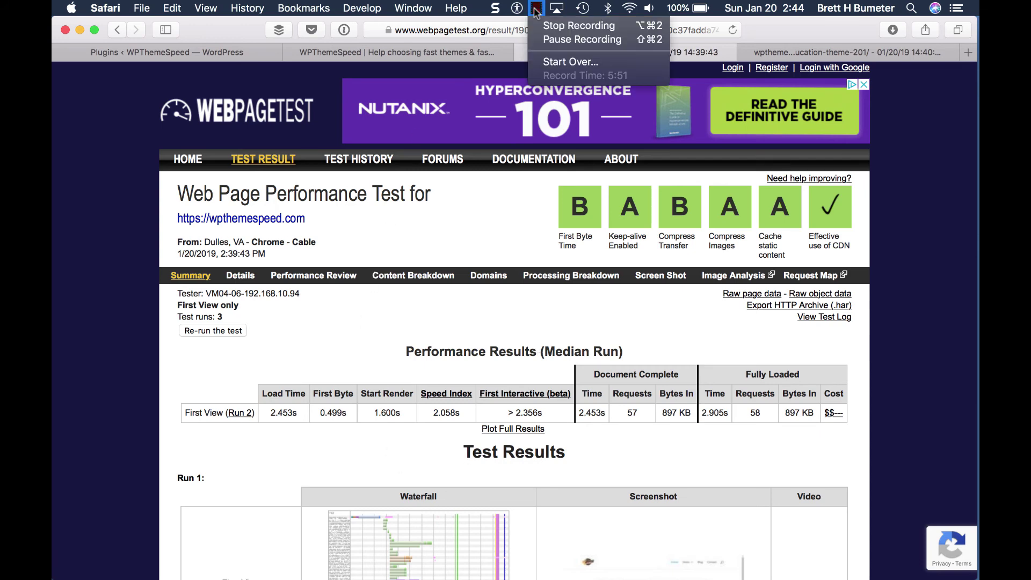